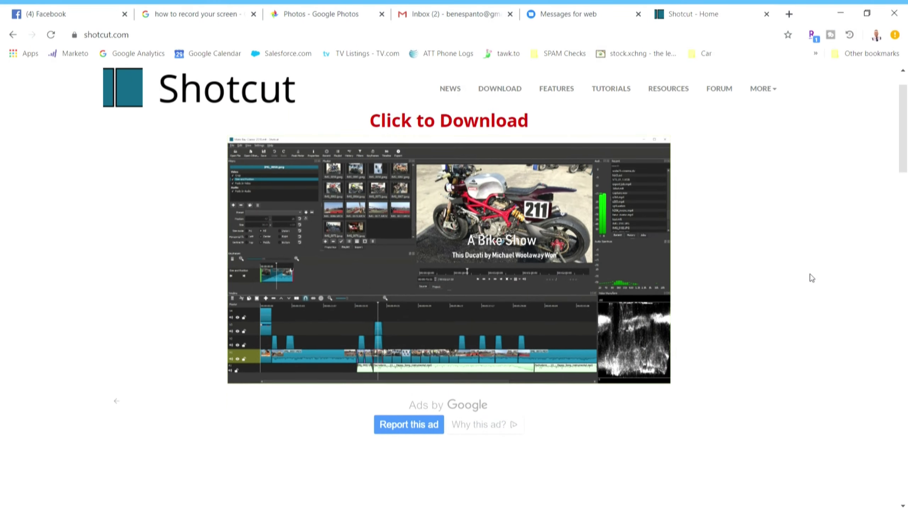
scroll(810, 274, "down", 5)
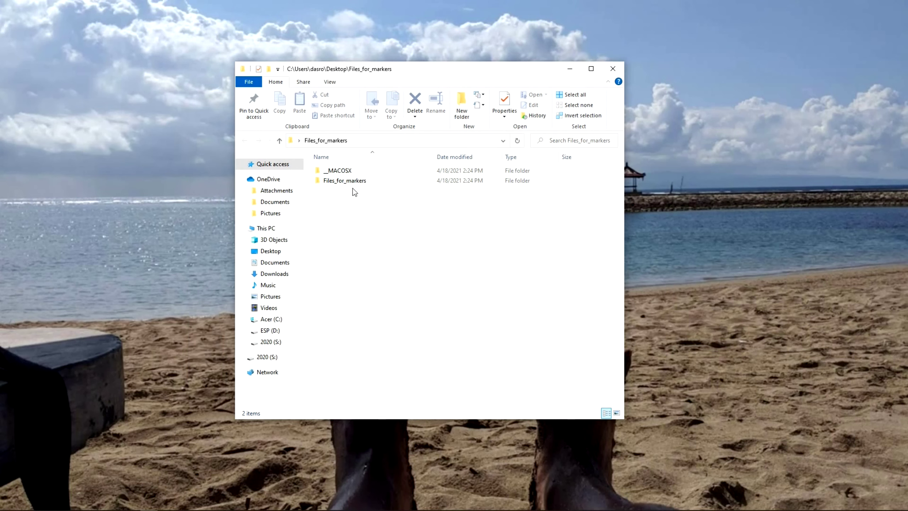
Open the inner Files_for_markers folder to view its three QML files.
left_click(342, 175)
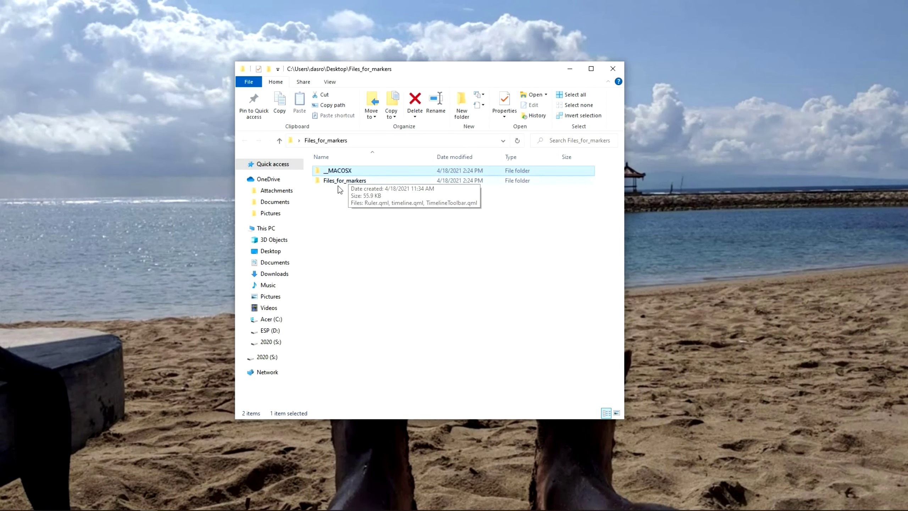
left_click(335, 183)
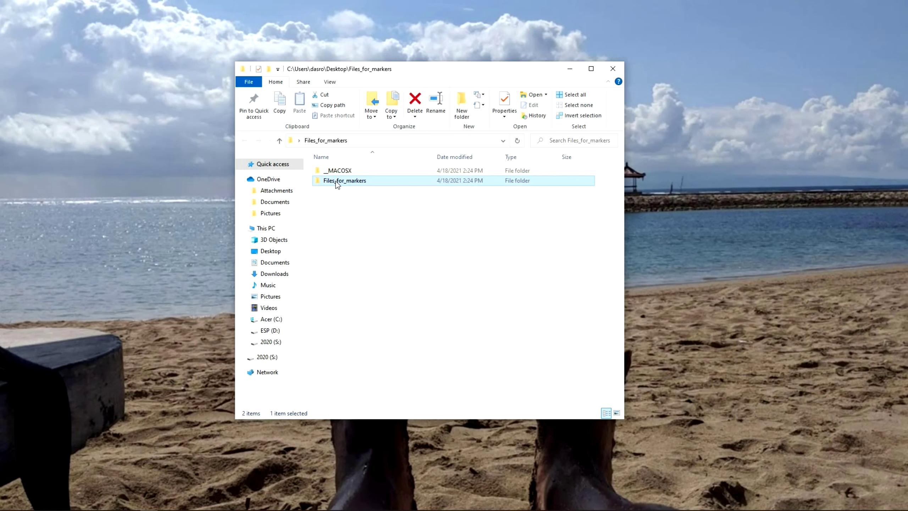
double_click(336, 180)
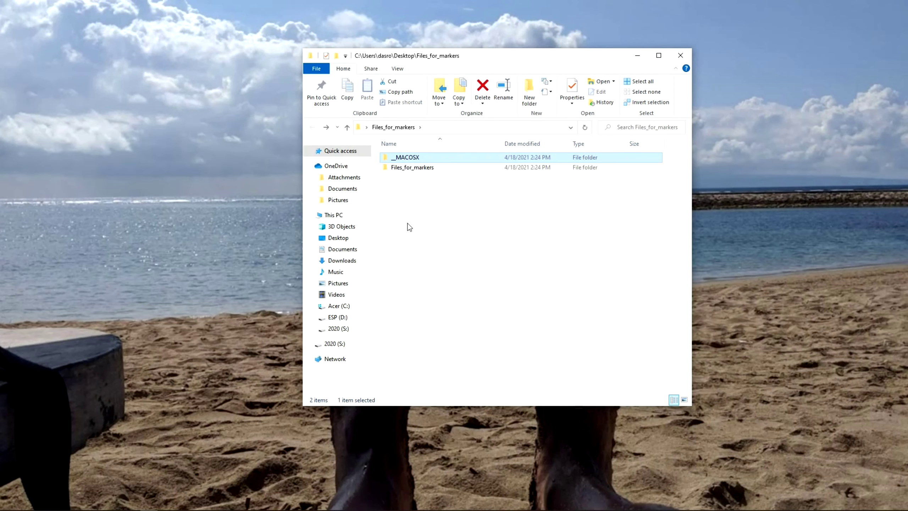
Open the Files_for_markers folder inside __MACOSX.
double_click(411, 161)
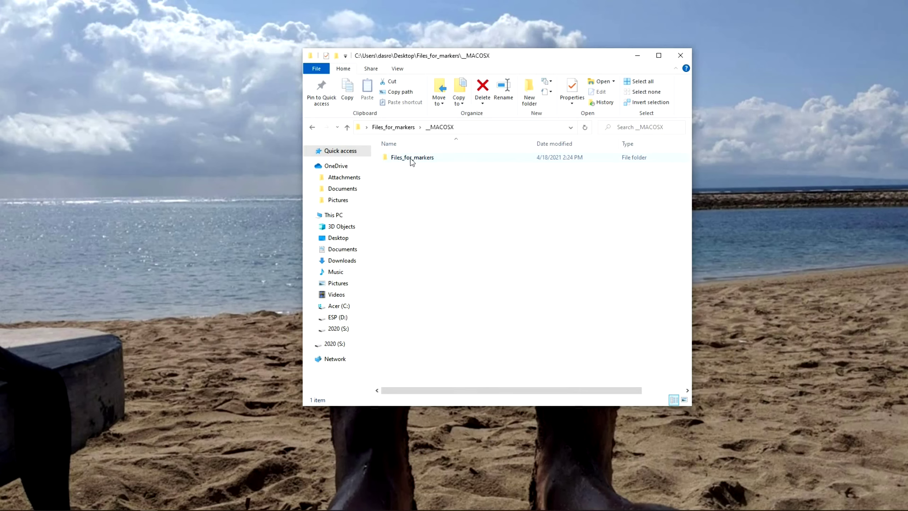
double_click(411, 158)
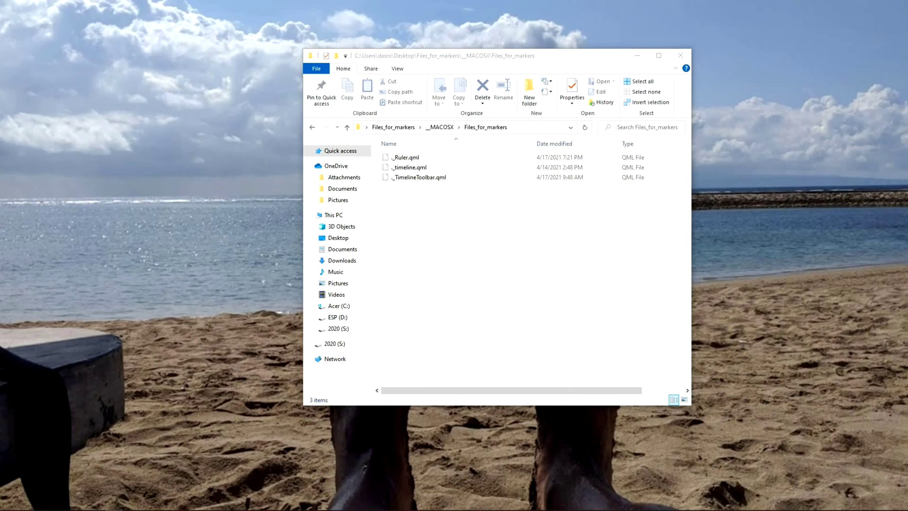
left_click(487, 259)
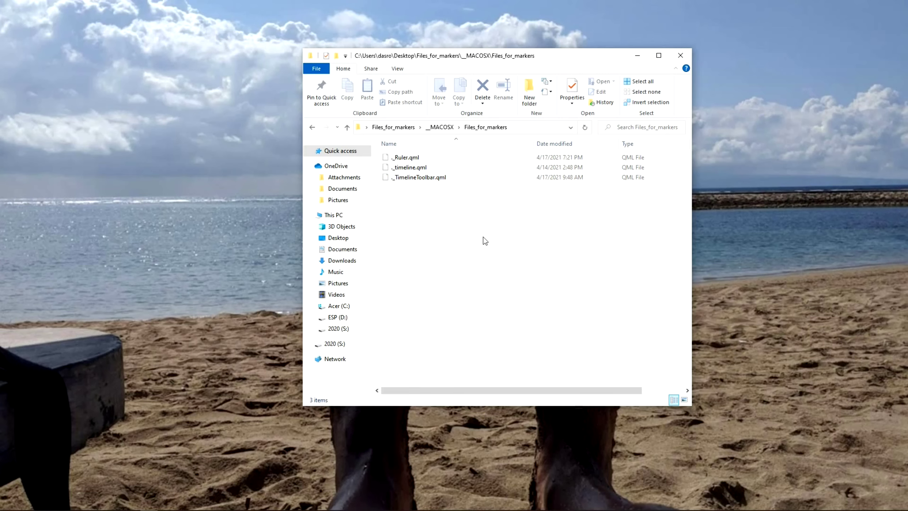
Inspect the ._Ruler.qml, ._timeline.qml and ._TimelineToolbar.qml metadata files.
left_click(405, 159)
left_click(409, 169)
left_click(409, 177)
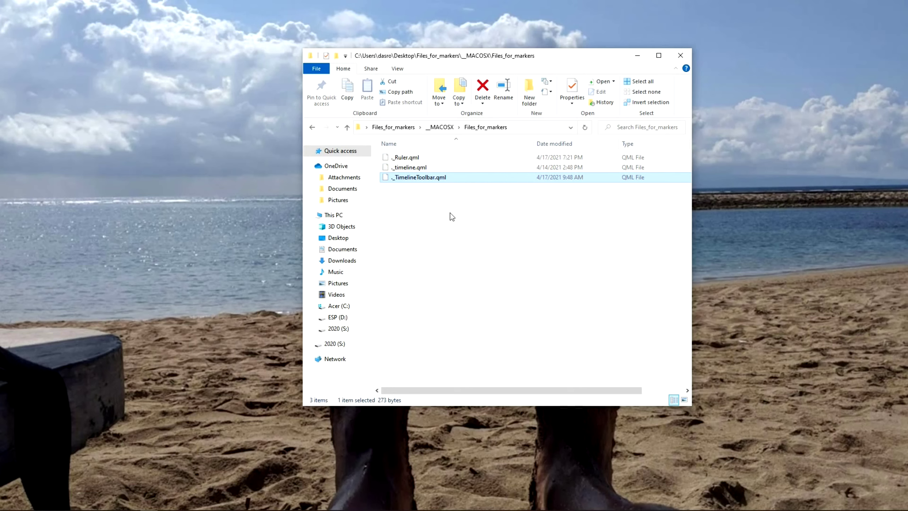
left_click_drag(439, 214, 394, 157)
left_click(439, 216)
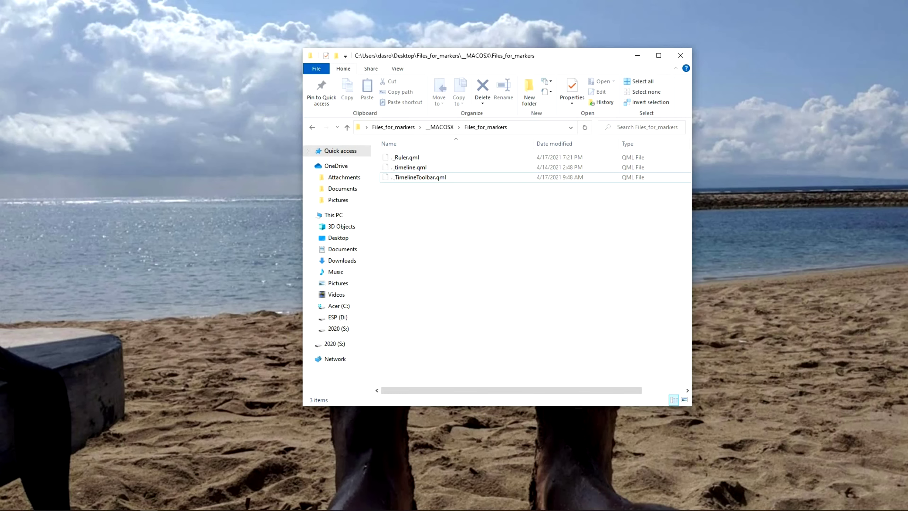
left_click(406, 158)
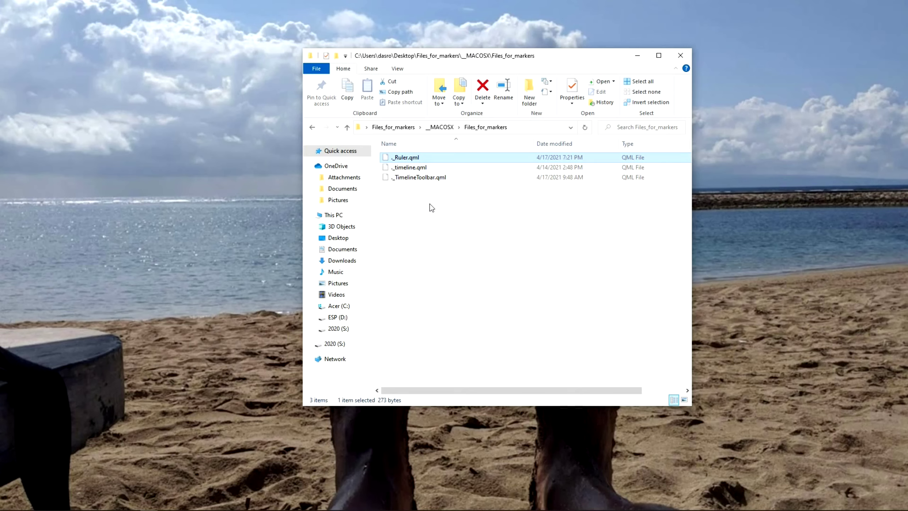
Return to the inner Files_for_markers folder holding the three replacement QML files.
left_click(403, 130)
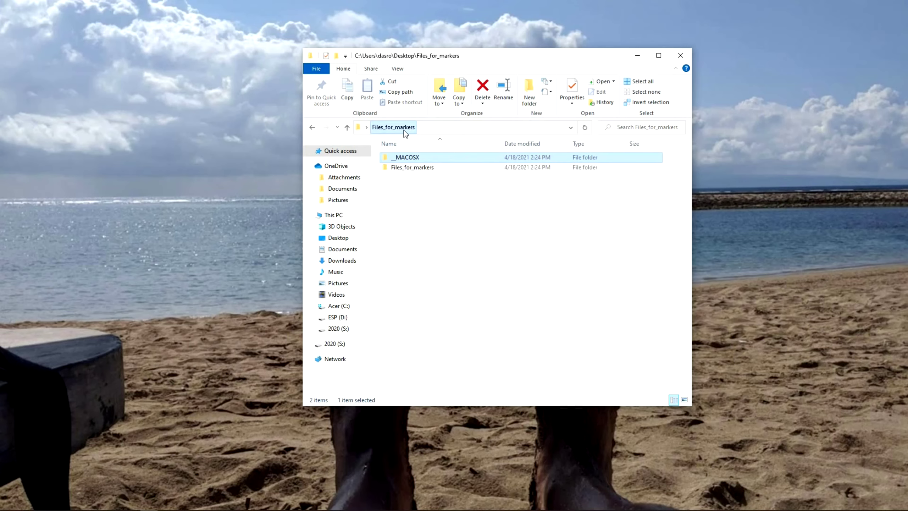
double_click(403, 167)
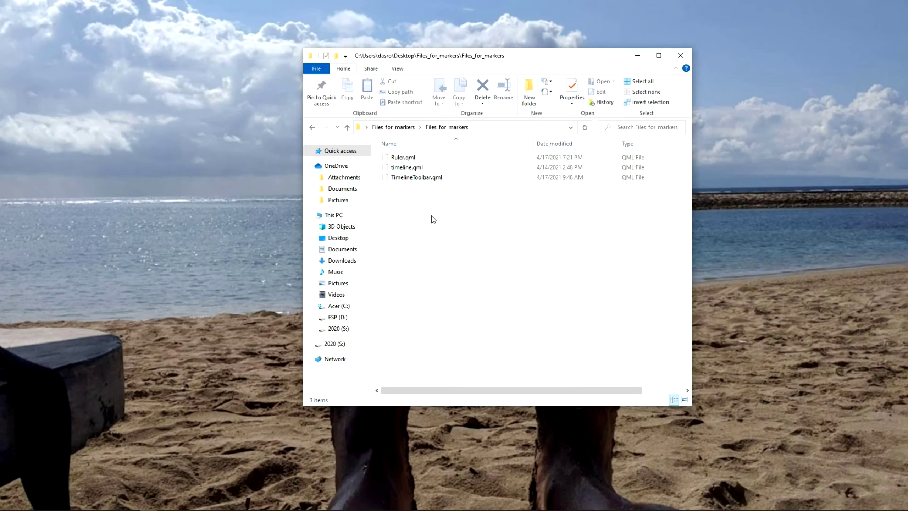
left_click(396, 129)
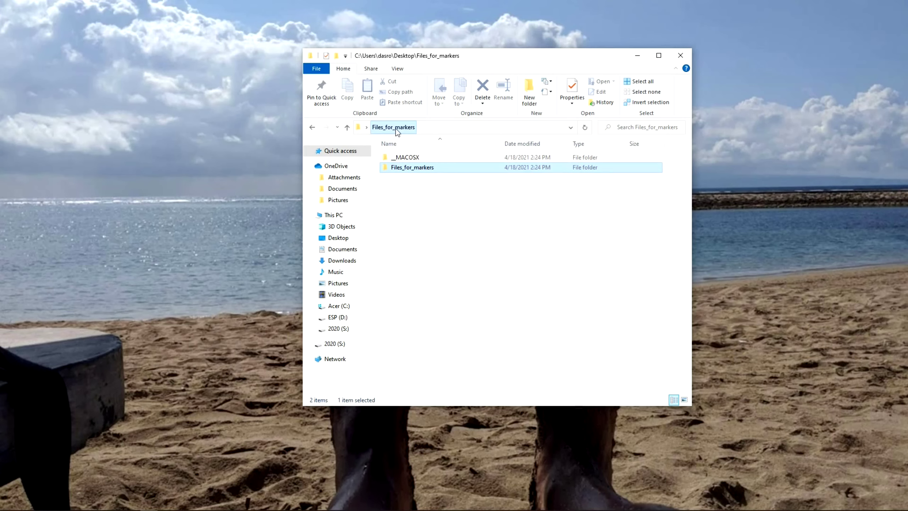
double_click(413, 168)
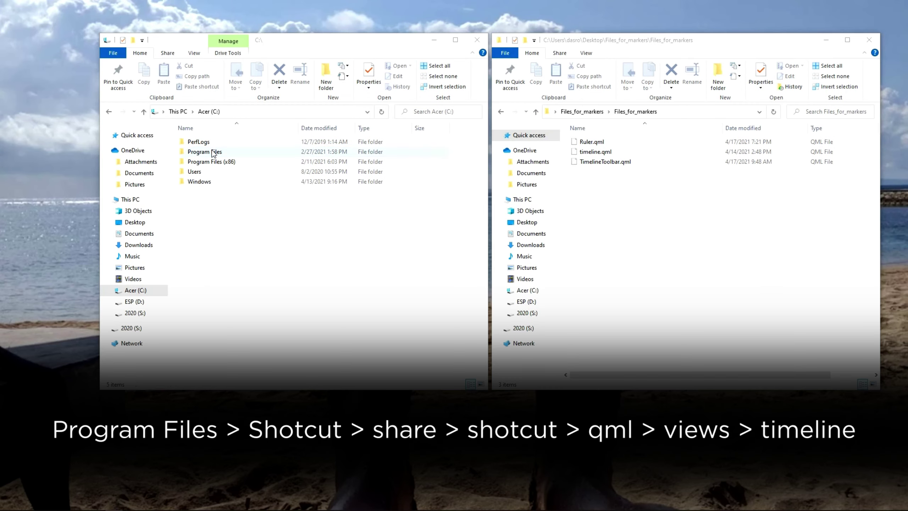
In a second window, go to C:\Program Files\Shotcut.
double_click(213, 152)
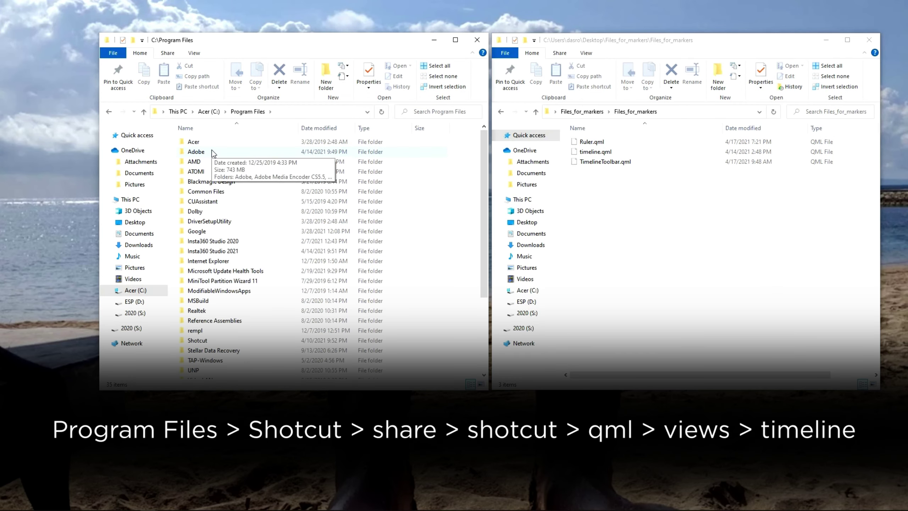
scroll(228, 264, "down", 1)
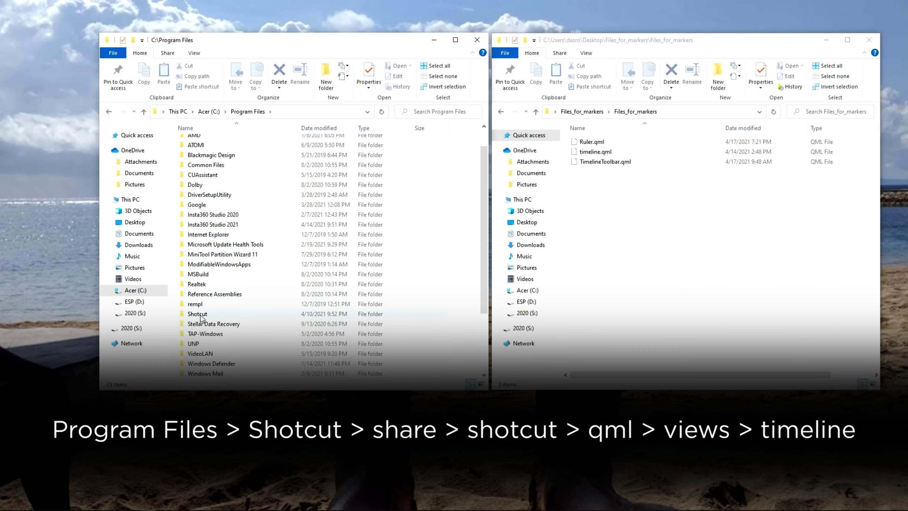
double_click(197, 314)
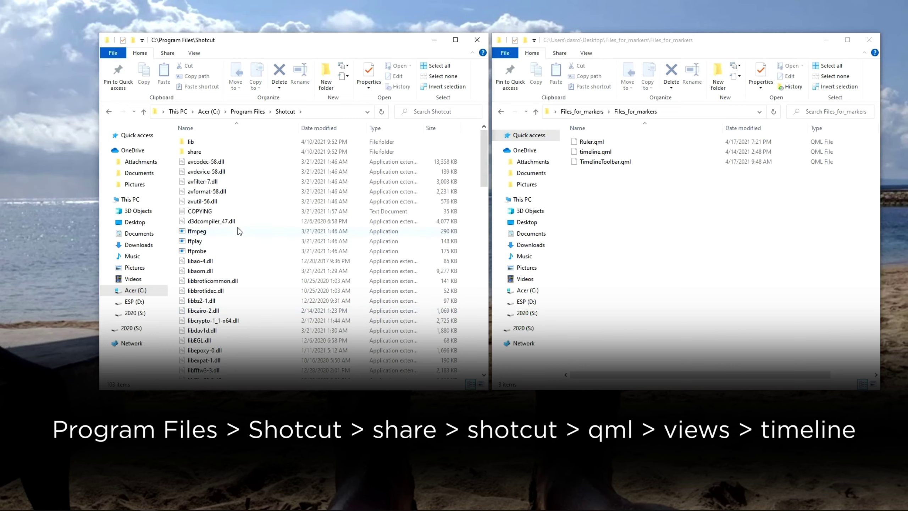
scroll(244, 243, "down", 2)
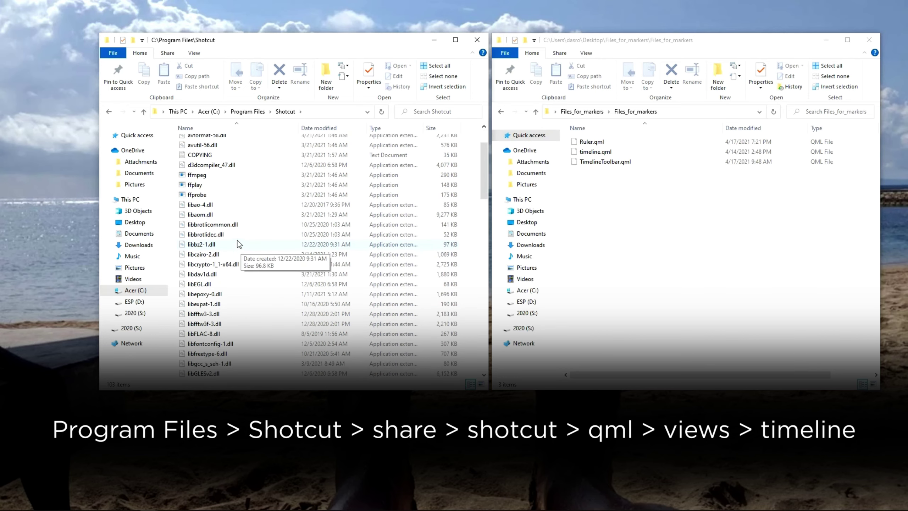
scroll(234, 238, "up", 2)
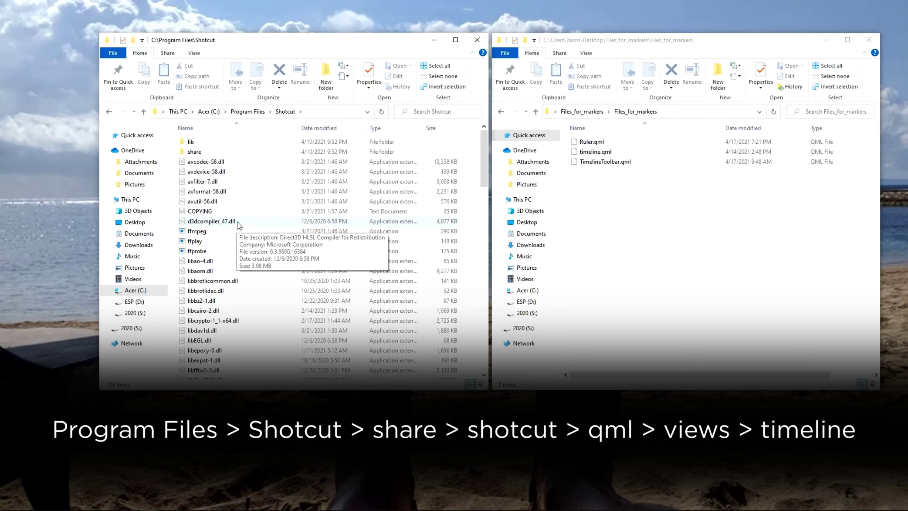
Navigate through share > shotcut > qml > views into the timeline folder.
double_click(199, 153)
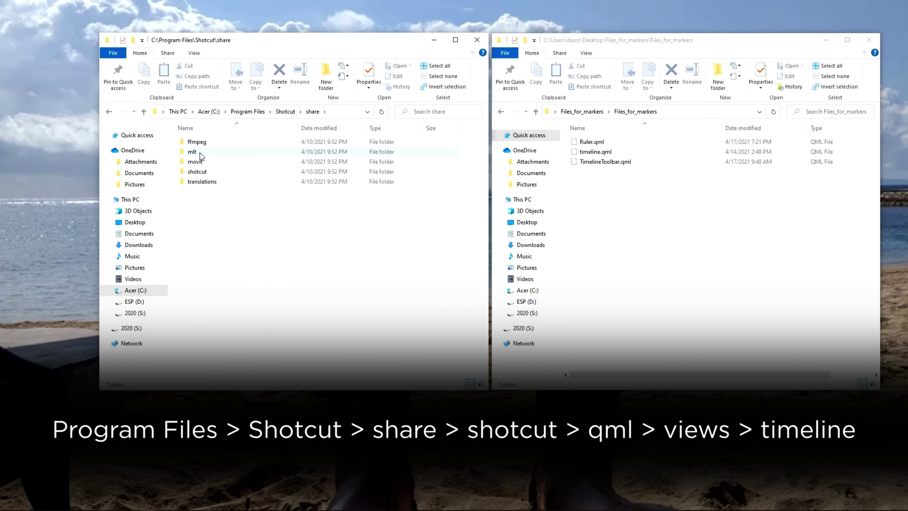
left_click(201, 173)
double_click(201, 172)
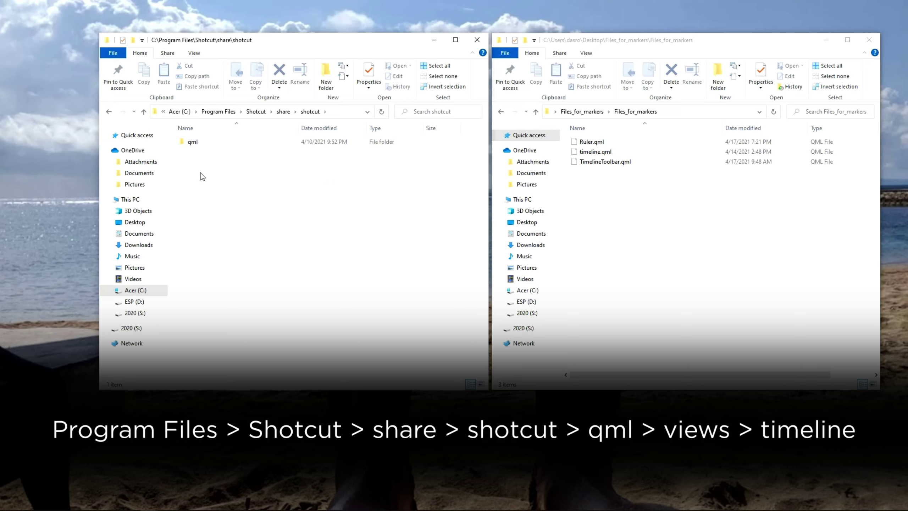
double_click(193, 143)
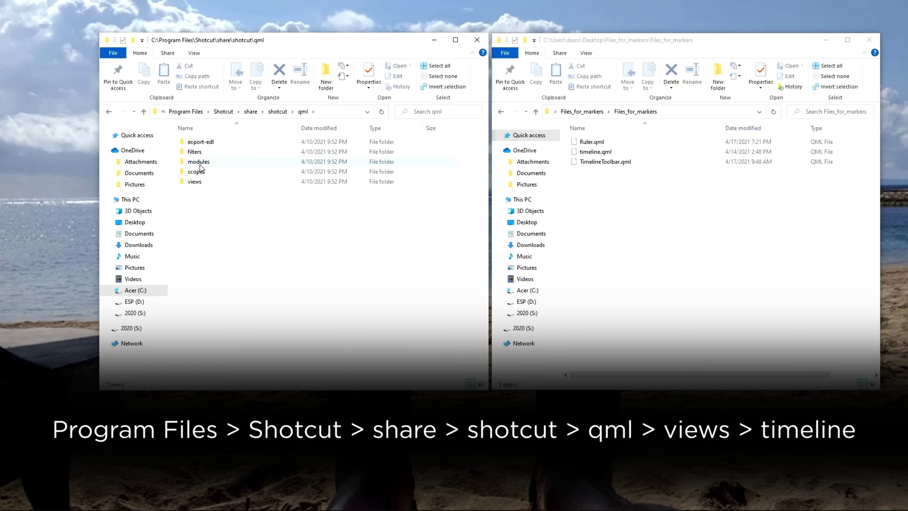
double_click(195, 182)
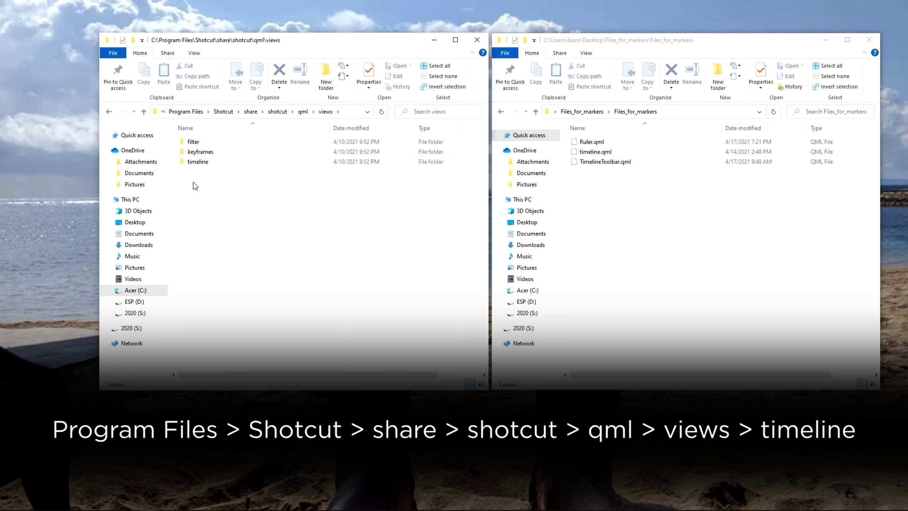
left_click(202, 164)
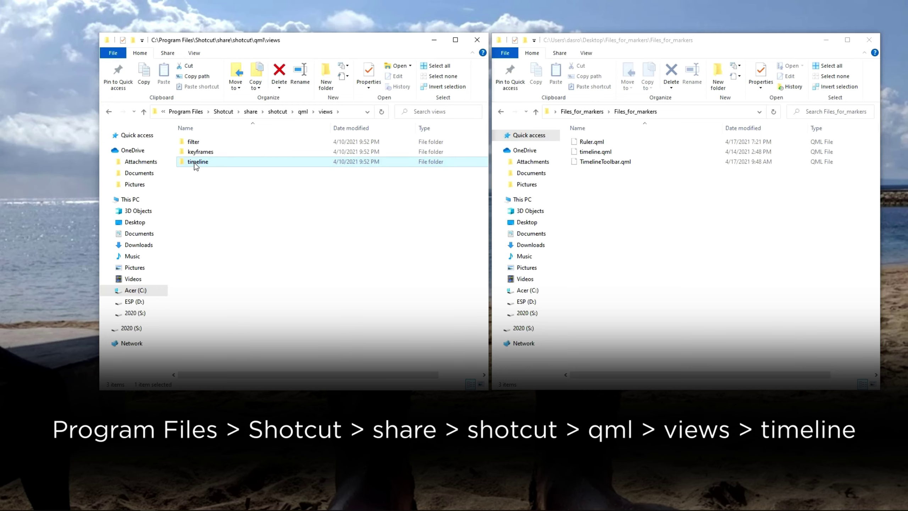
double_click(194, 163)
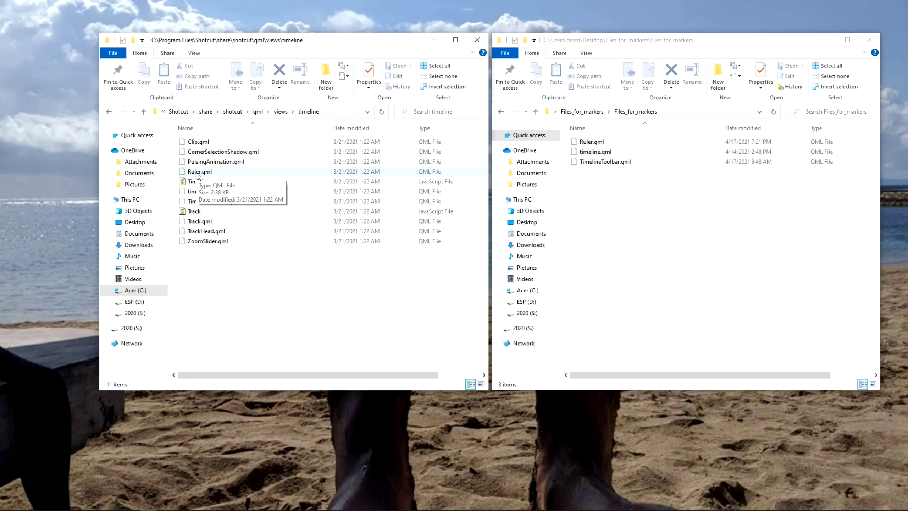
Rename the installed Ruler.qml to Ruler.qmlORIGINAL, approving the extension change and admin prompt.
left_click(213, 175)
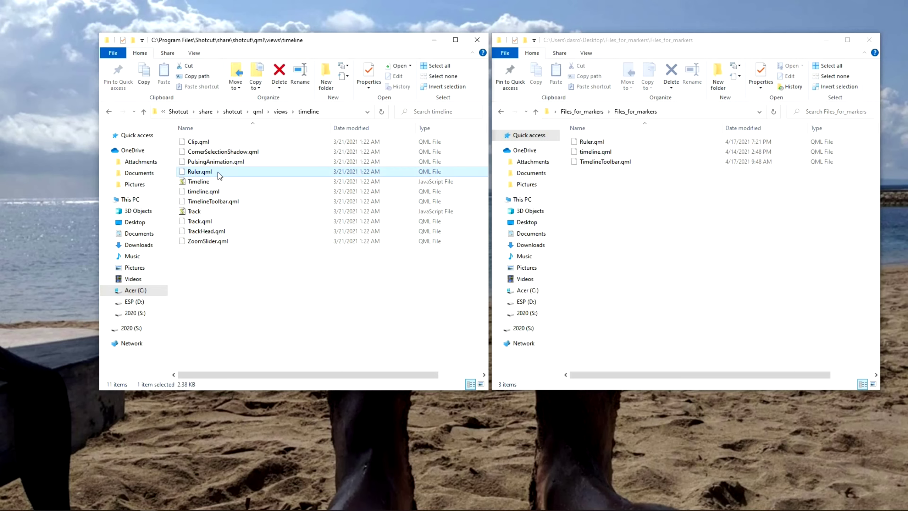
left_click(220, 173)
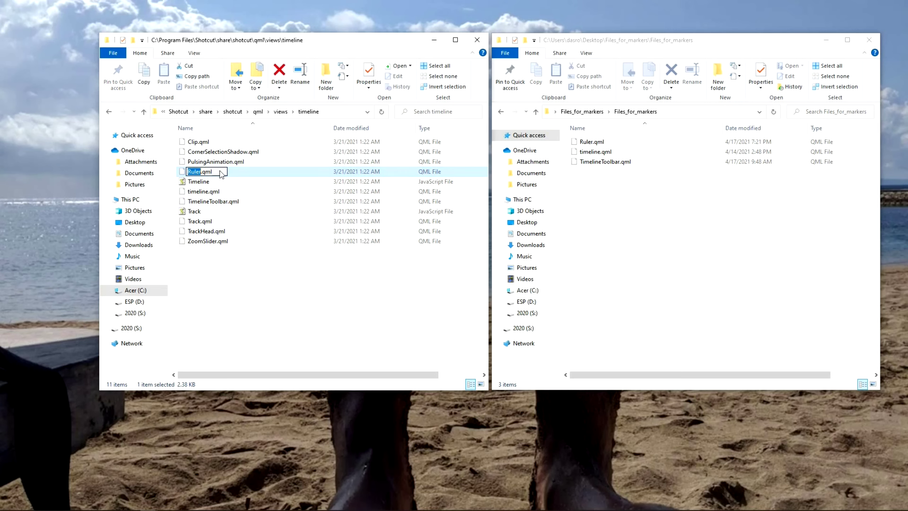
left_click(220, 171)
type("ORIGINAL")
left_click(274, 269)
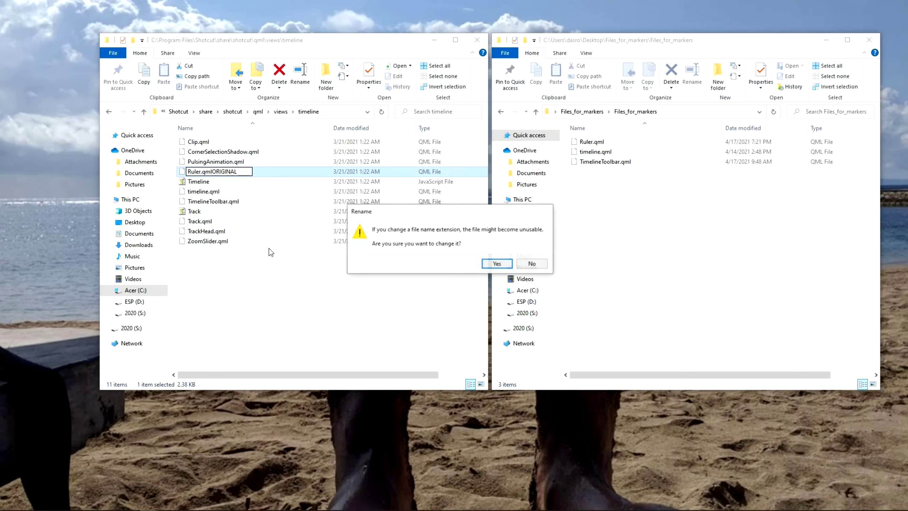
left_click(496, 266)
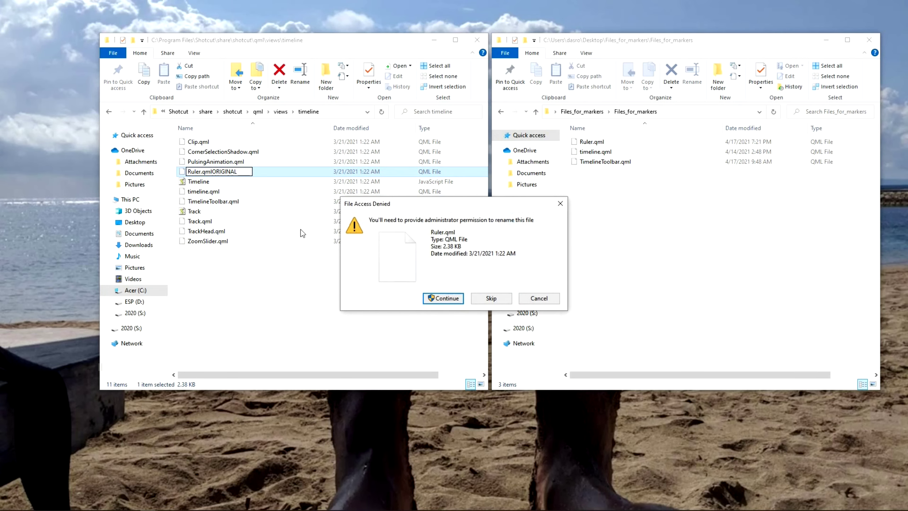
left_click(447, 299)
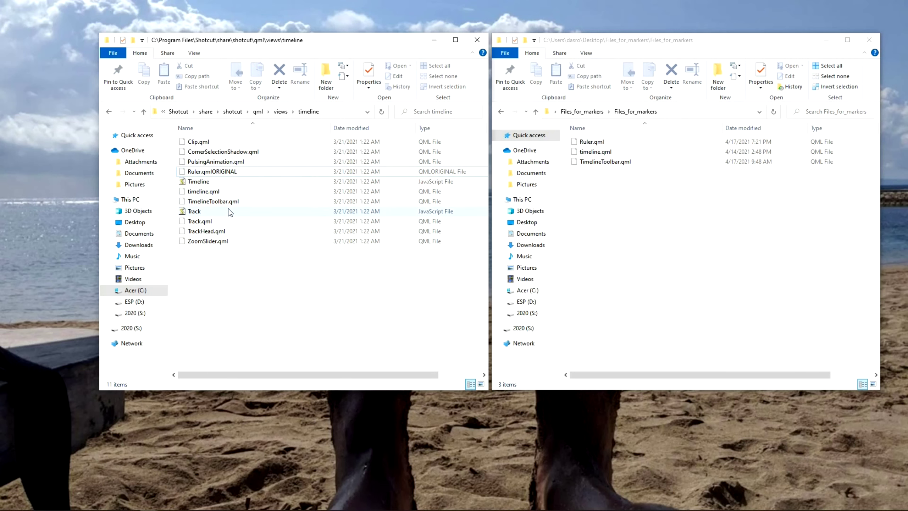
Rename timeline.qml to timeline.qmlORIGINAL, approving the extension change and admin prompt.
left_click(213, 193)
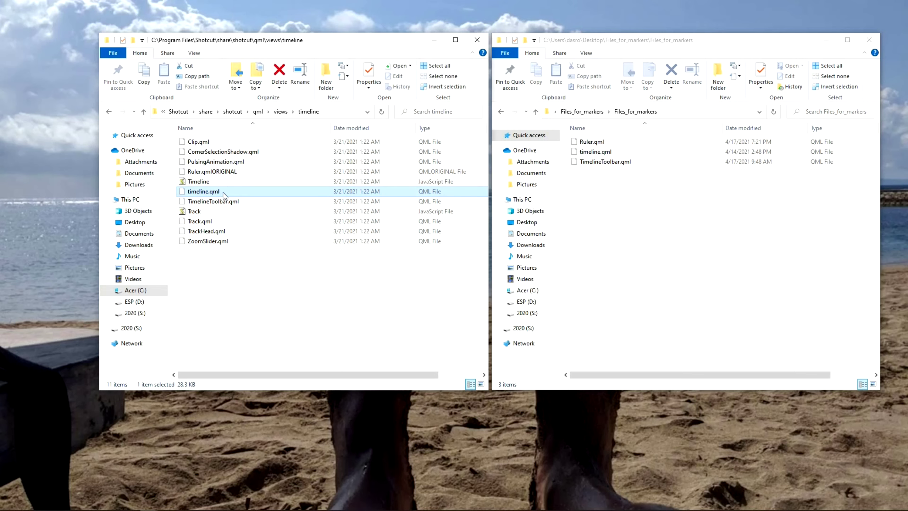
left_click(223, 193)
left_click(224, 191)
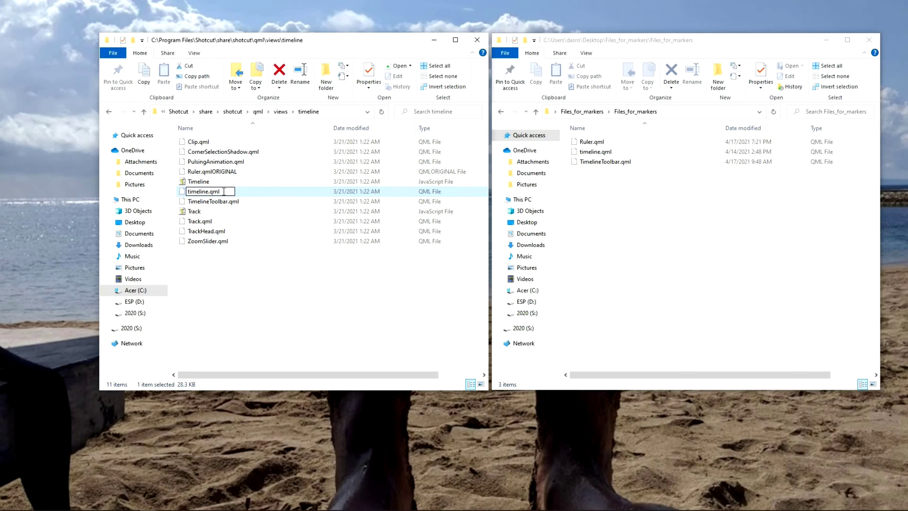
type("ORIGINAL")
key("Return")
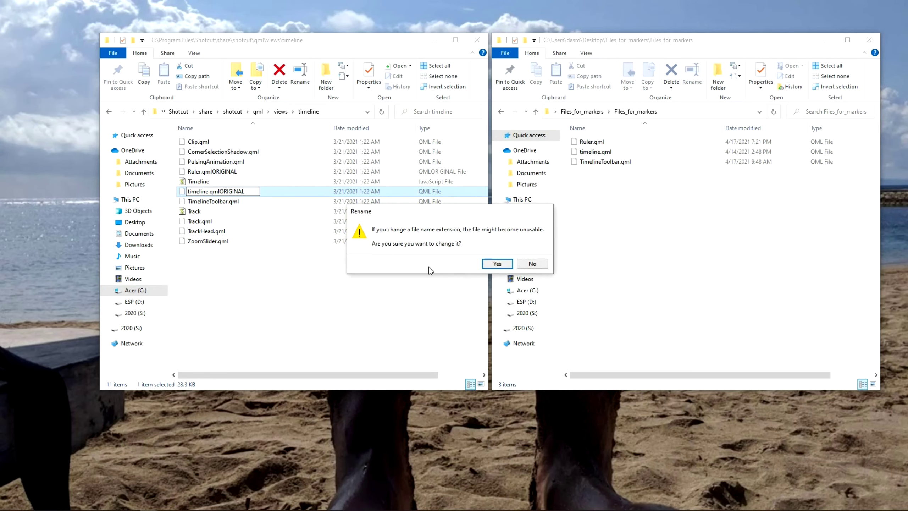
left_click(488, 265)
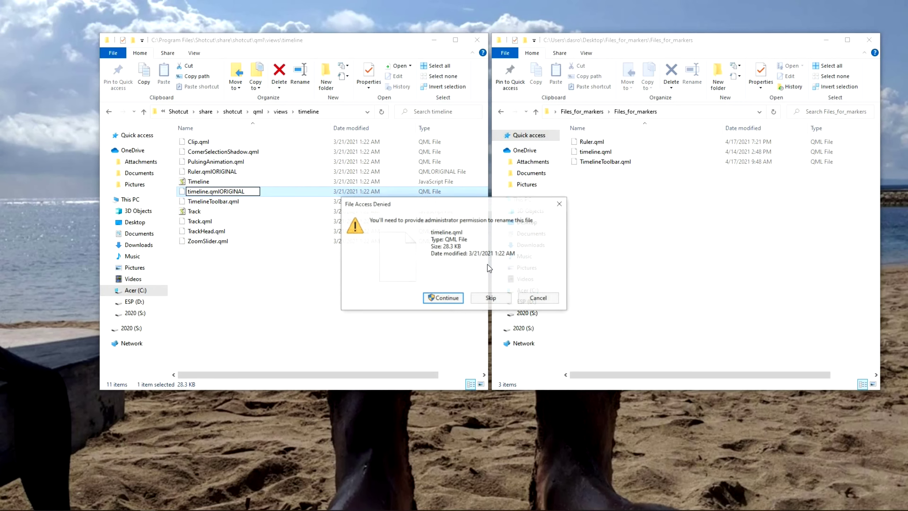
left_click(444, 297)
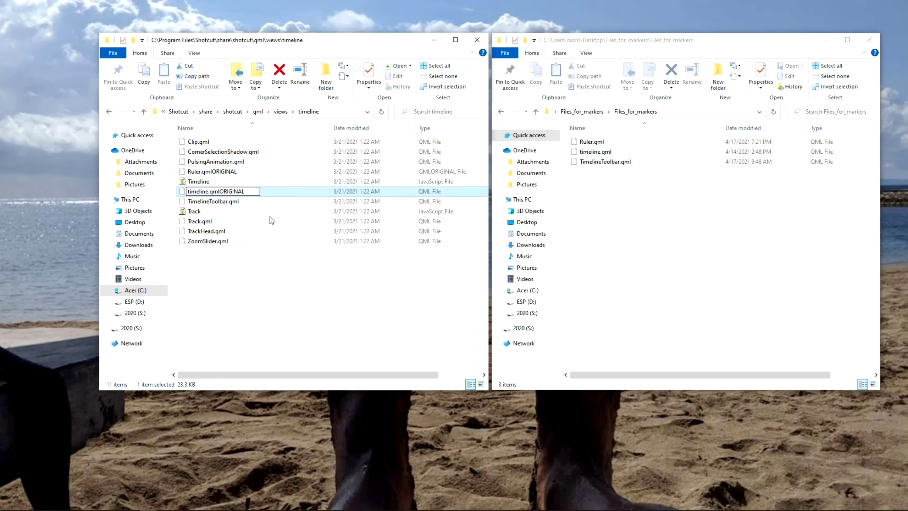
Rename TimelineToolbar.qml to TimelineToolbar.qmlORIGINAL and confirm the prompts.
left_click(598, 164)
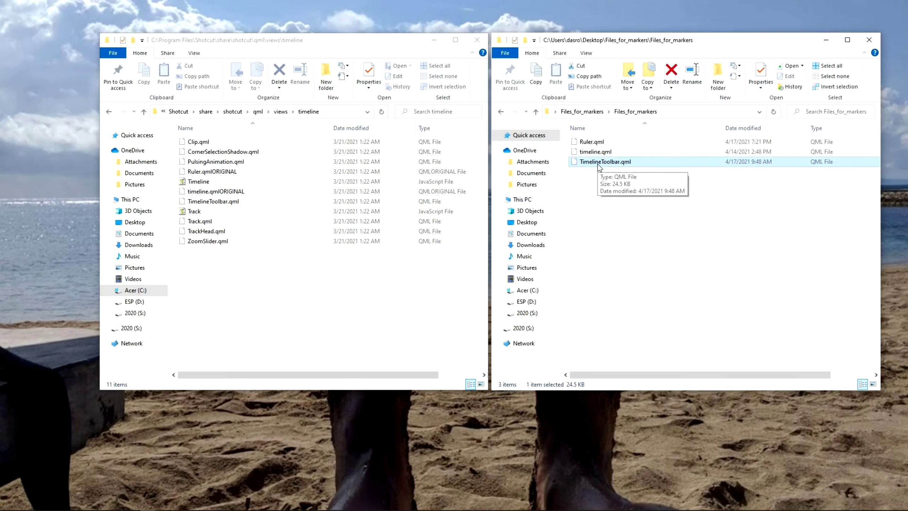
left_click(243, 203)
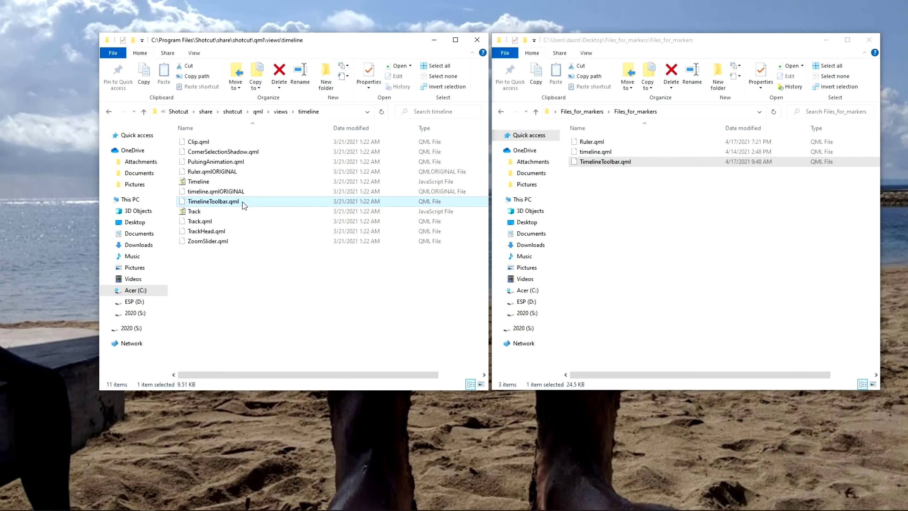
left_click(242, 202)
left_click(241, 201)
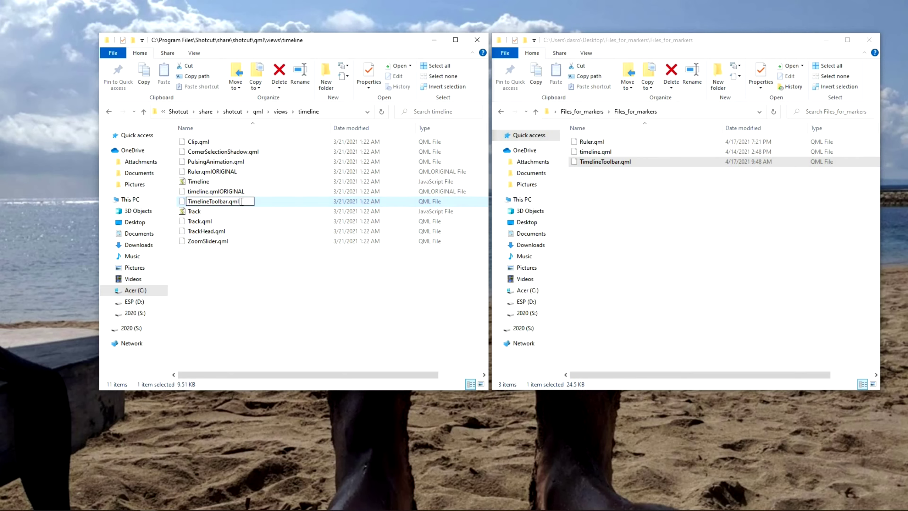
type("ORIGINAL")
key("Return")
key("Return")
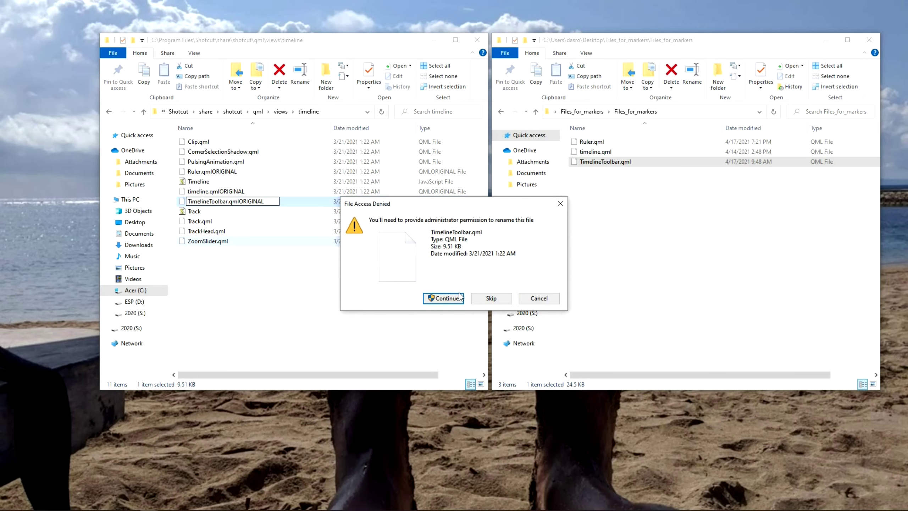
key("Return")
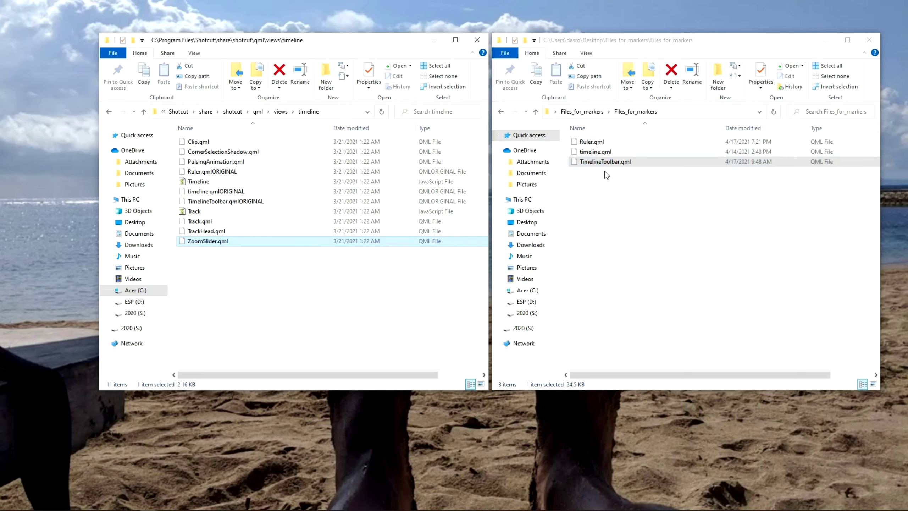
key("ctrl")
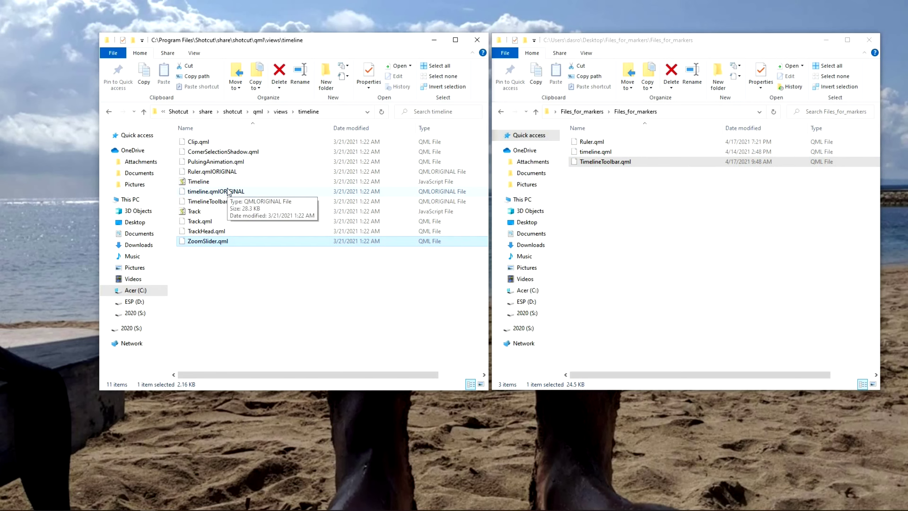
Select all three replacement QML files in the Files_for_markers window.
left_click(232, 202)
left_click(234, 295)
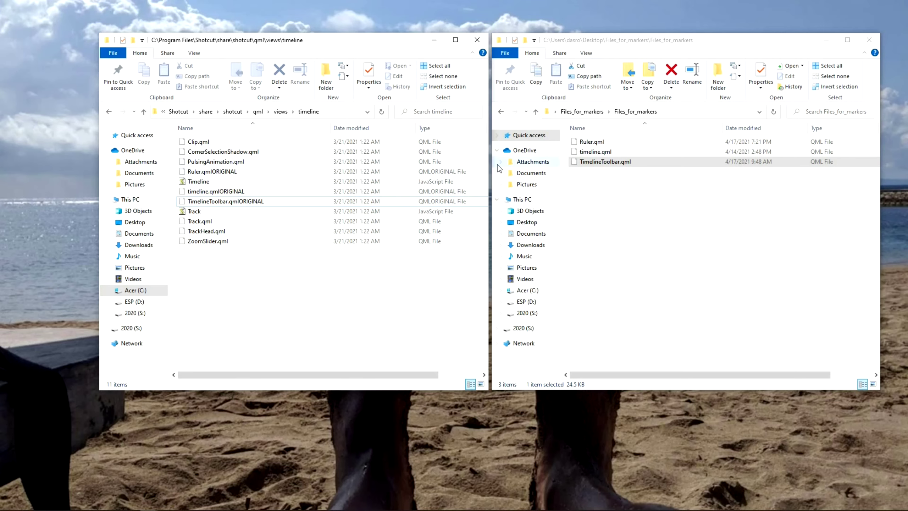
left_click(234, 192)
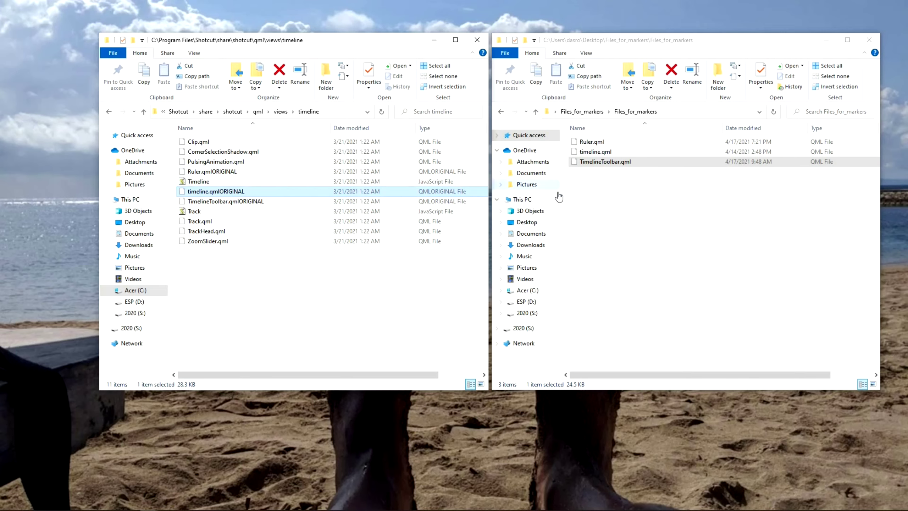
left_click_drag(614, 193, 233, 298)
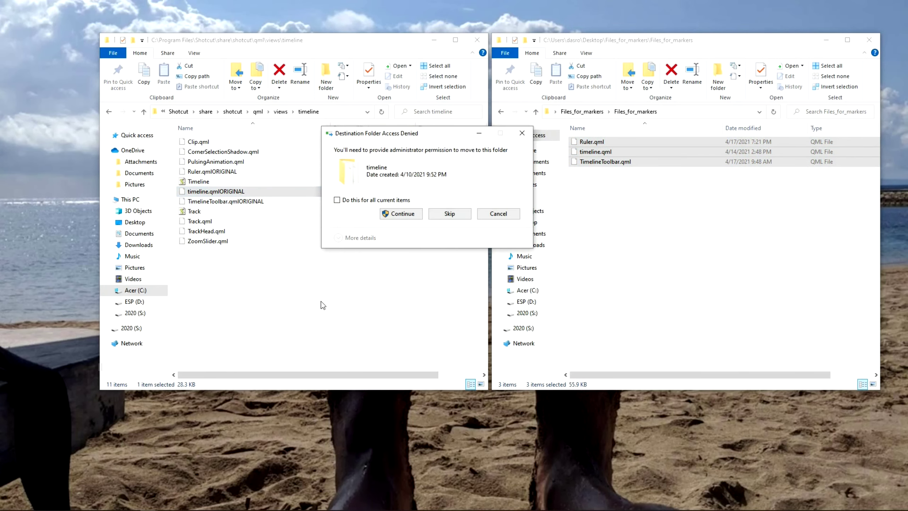
Approve moving Ruler.qml, timeline.qml and TimelineToolbar.qml into the timeline folder, then close Files_for_markers.
left_click(401, 216)
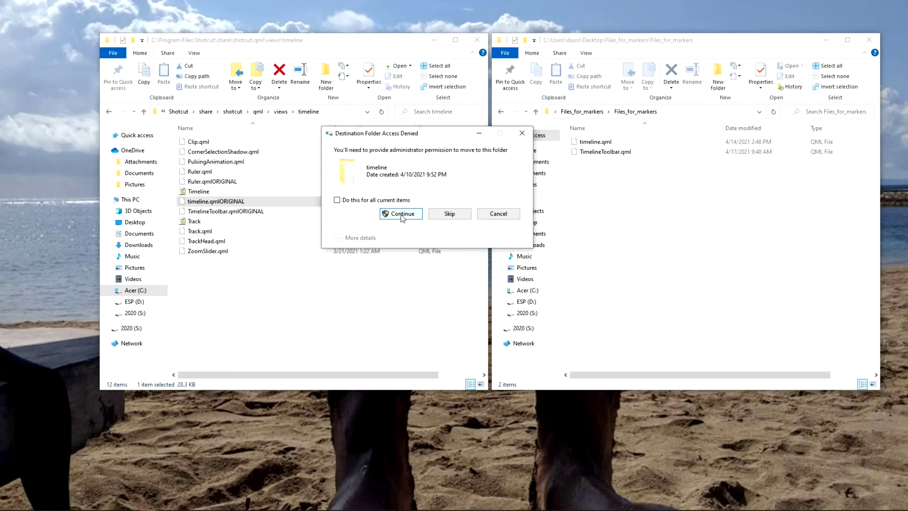
left_click(401, 214)
left_click(401, 215)
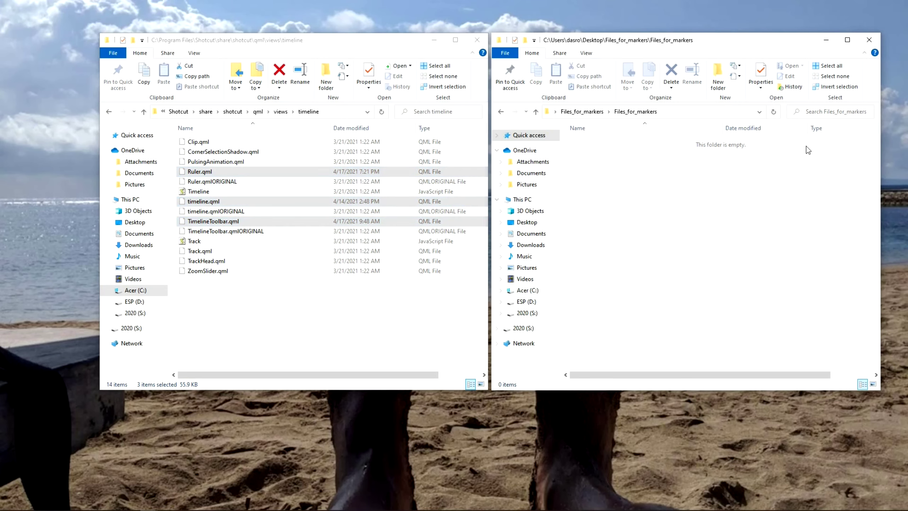
left_click(805, 149)
left_click(869, 40)
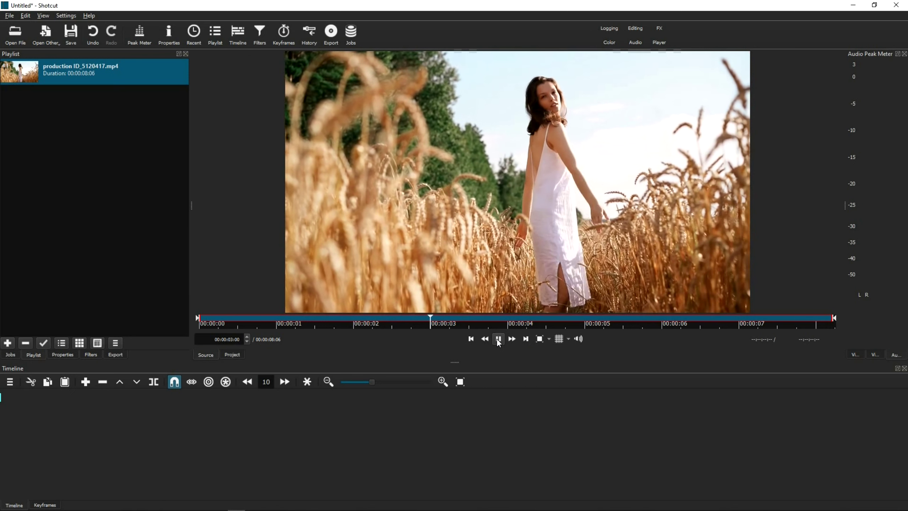
Stop playback and drop production ID_5120417.mp4 onto V1 at 00:00:00, zooming the timeline in.
left_click(498, 339)
left_click_drag(22, 87, 145, 443)
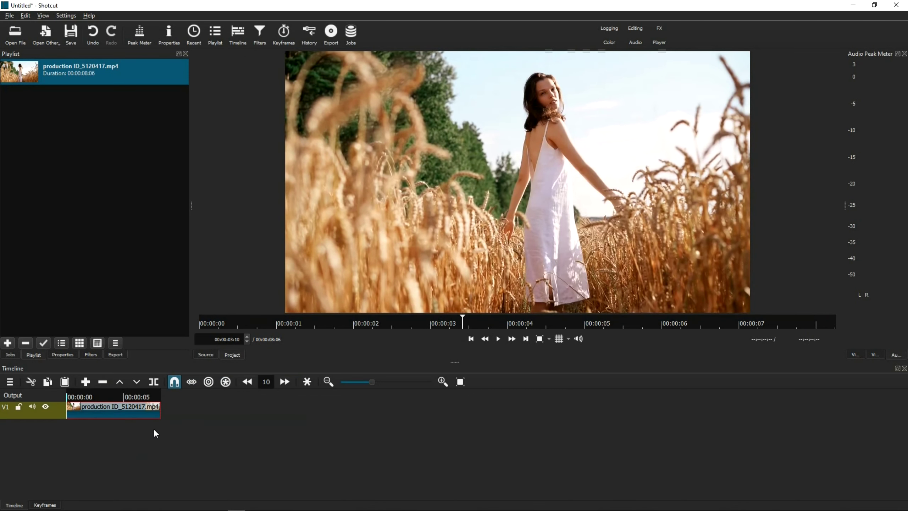
scroll(146, 428, "up", 5)
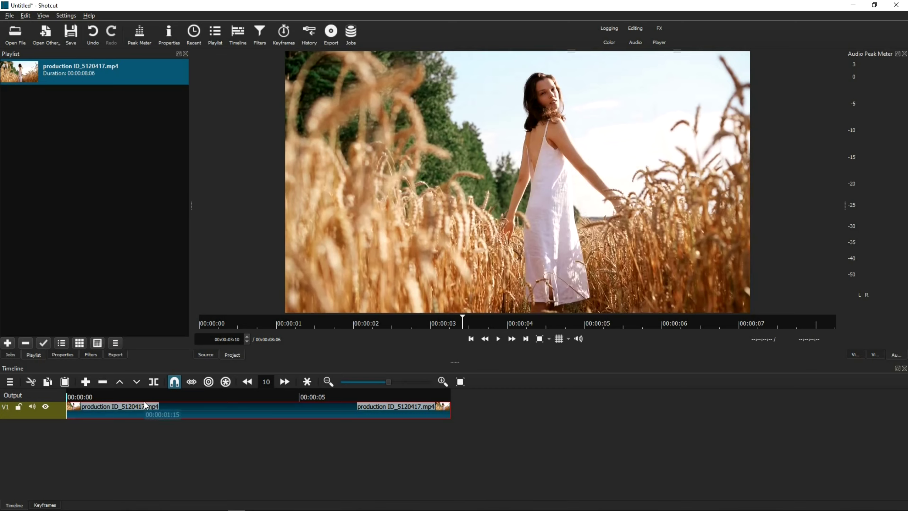
Keep Other > Show Markers Management enabled, then put the playhead at 00:00:04:17.
left_click(10, 382)
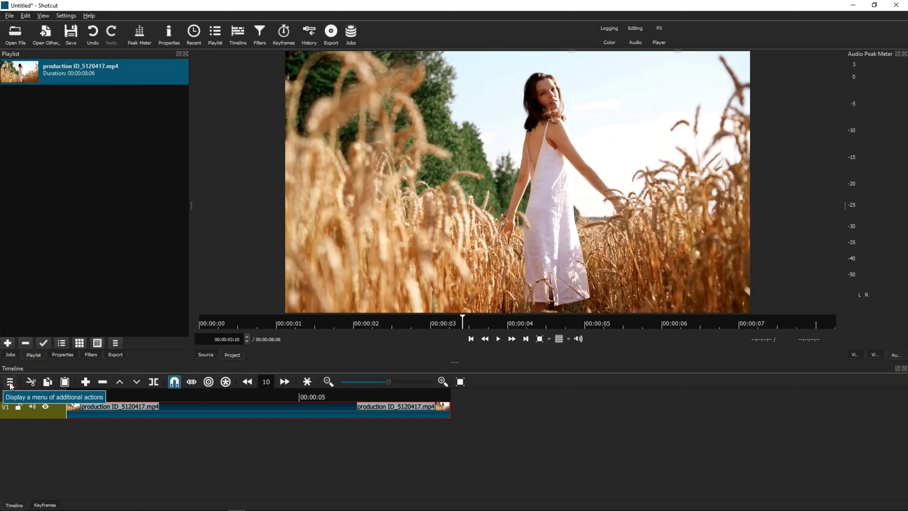
mouse_move(28, 403)
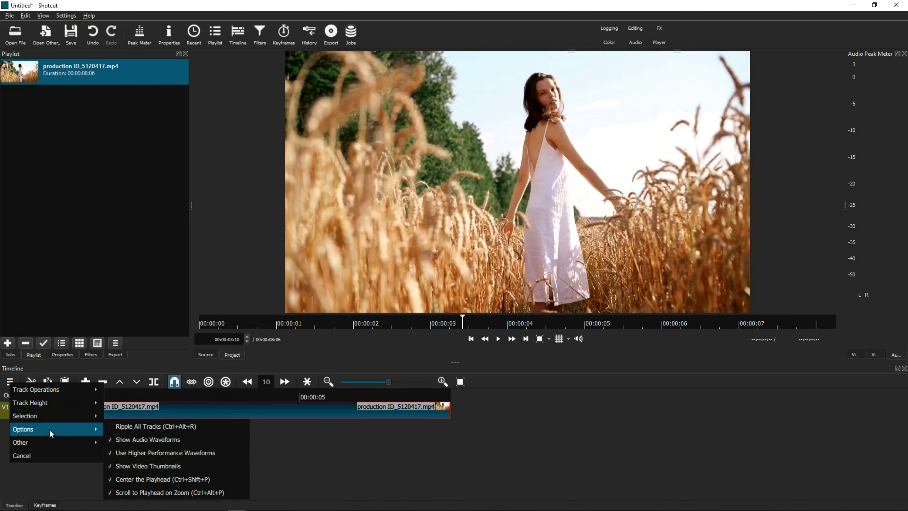
mouse_move(52, 443)
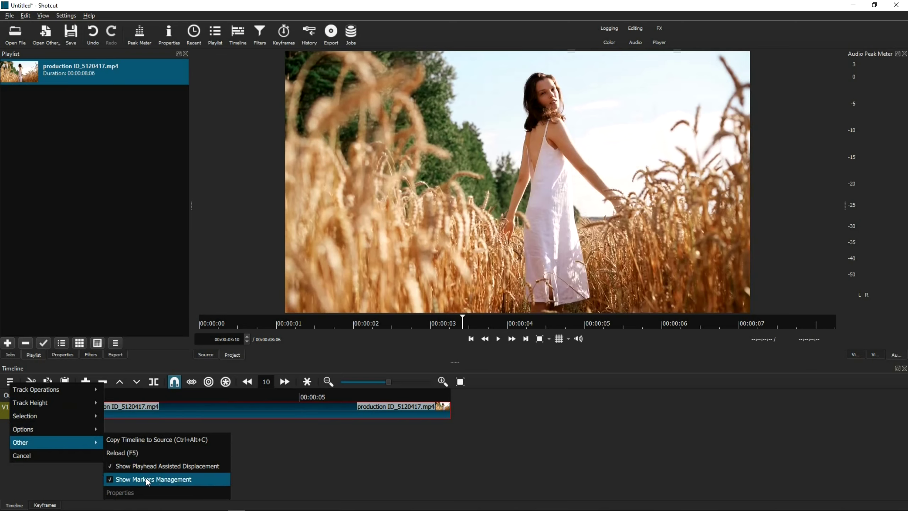
left_click(138, 483)
left_click(216, 396)
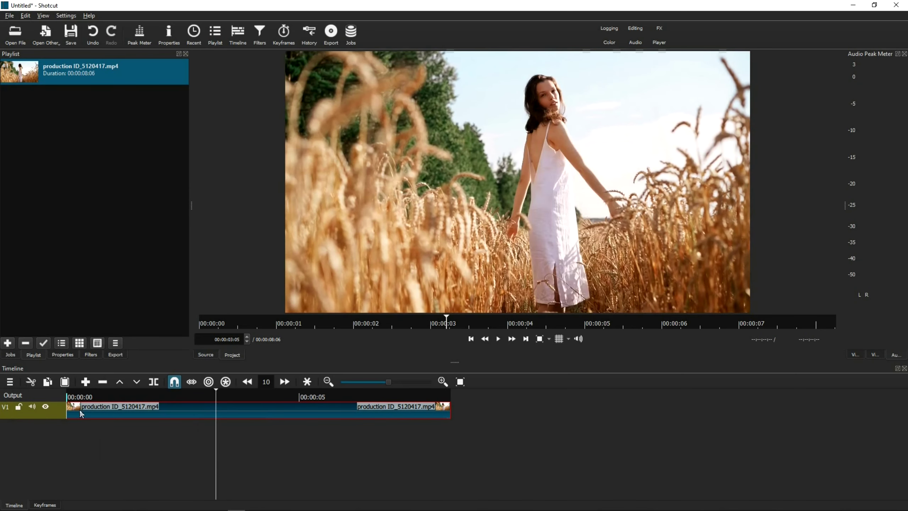
left_click(10, 385)
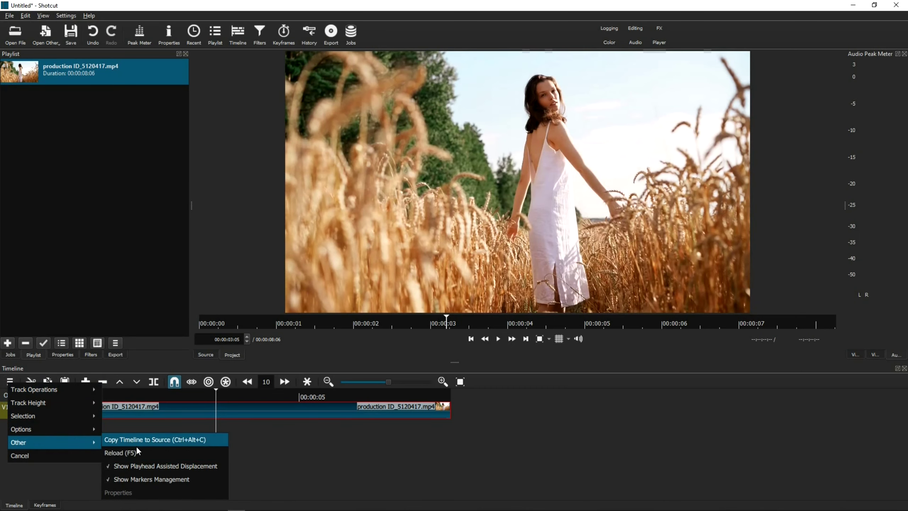
left_click(286, 474)
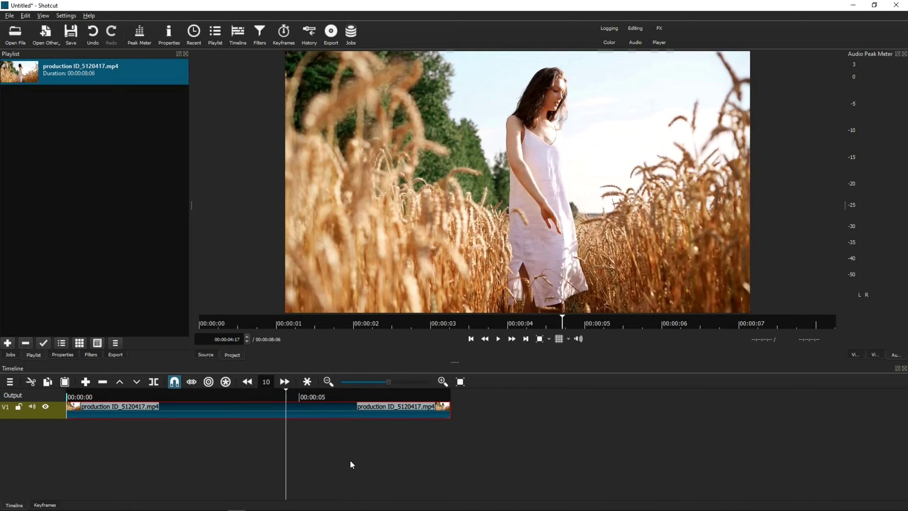
Pause playback at 00:00:02:09 and add a marker there from the Markers menu.
left_click(470, 338)
left_click(498, 339)
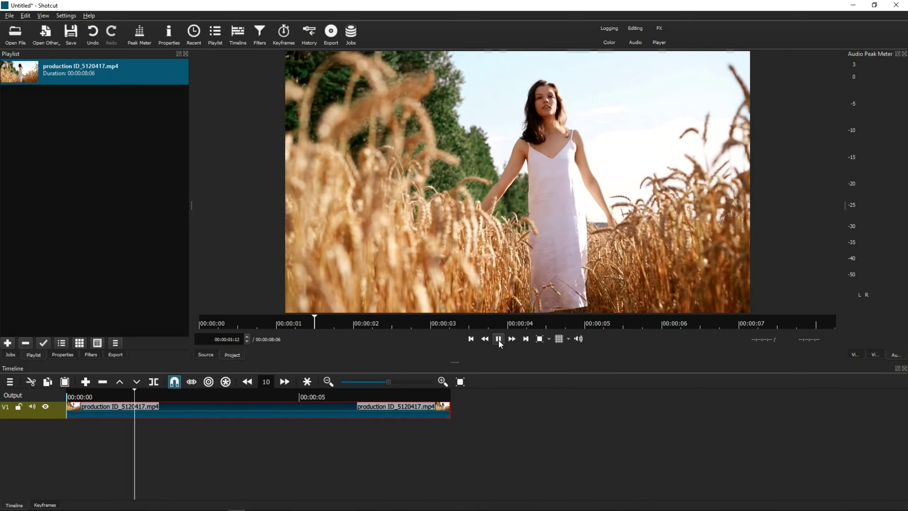
left_click(498, 339)
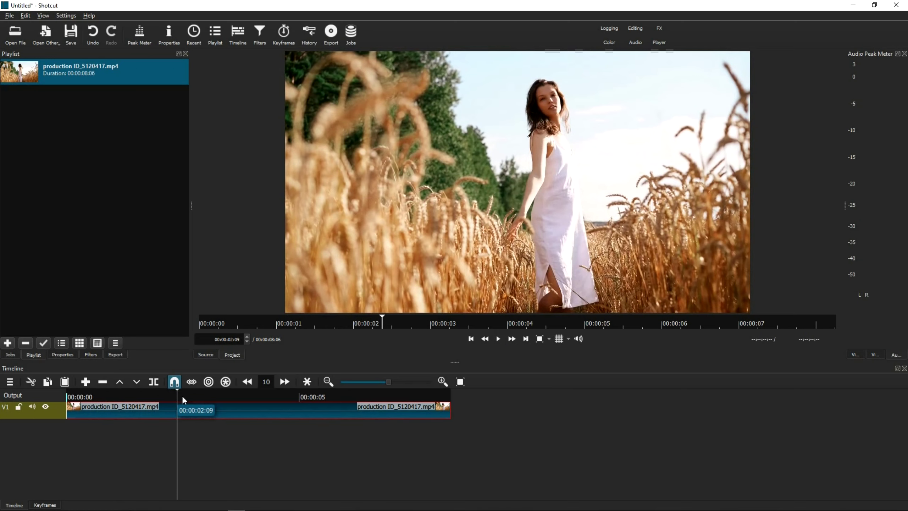
left_click(307, 382)
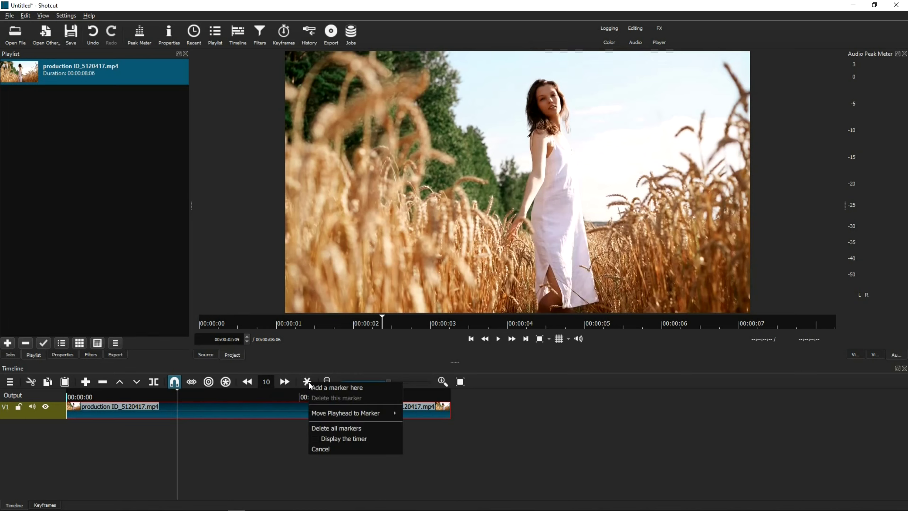
left_click(332, 392)
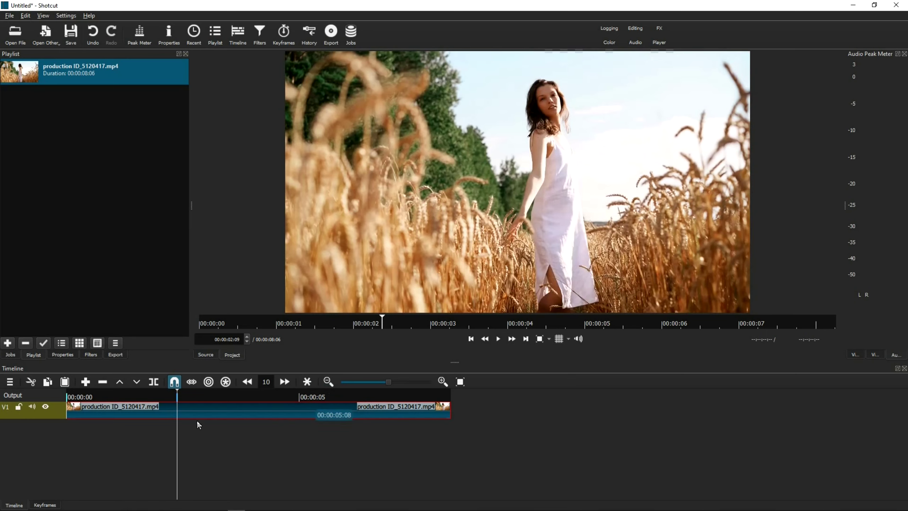
Zoom the timeline in and drag the splitter down to enlarge the video preview.
left_click(196, 409)
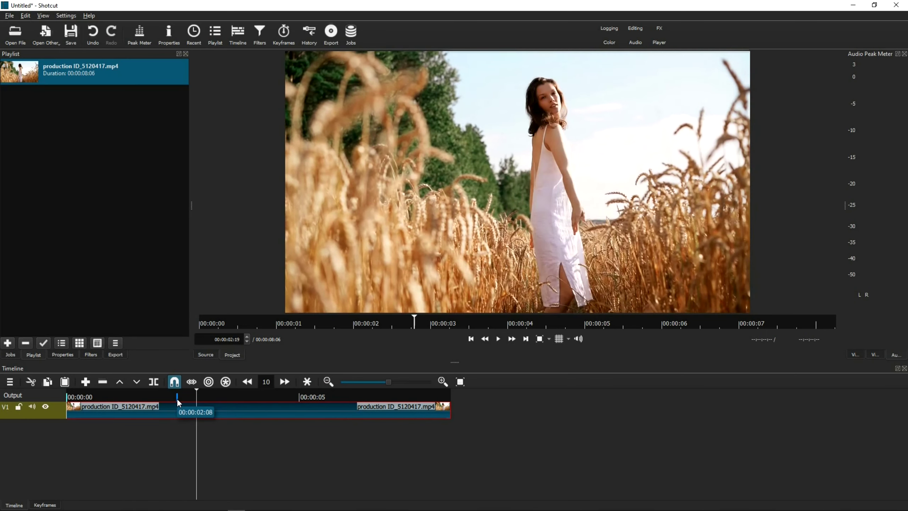
scroll(190, 404, "up", 4)
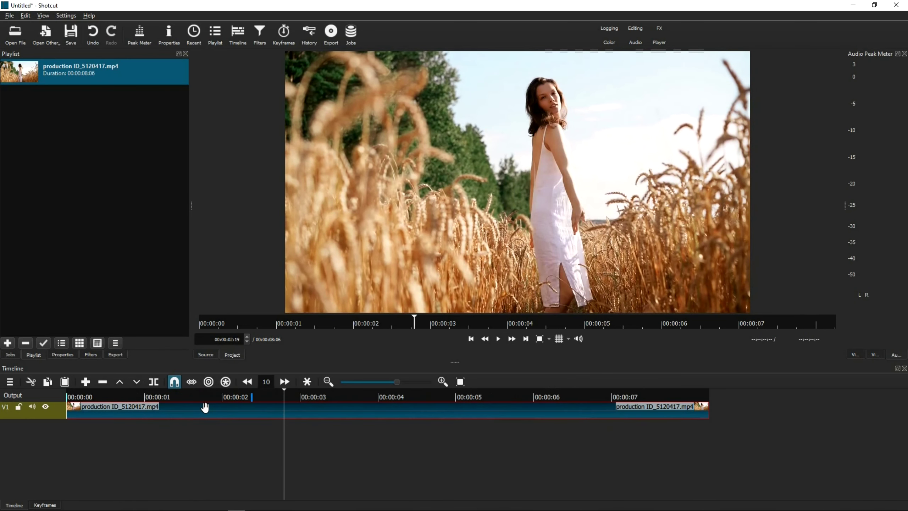
left_click_drag(455, 362, 454, 389)
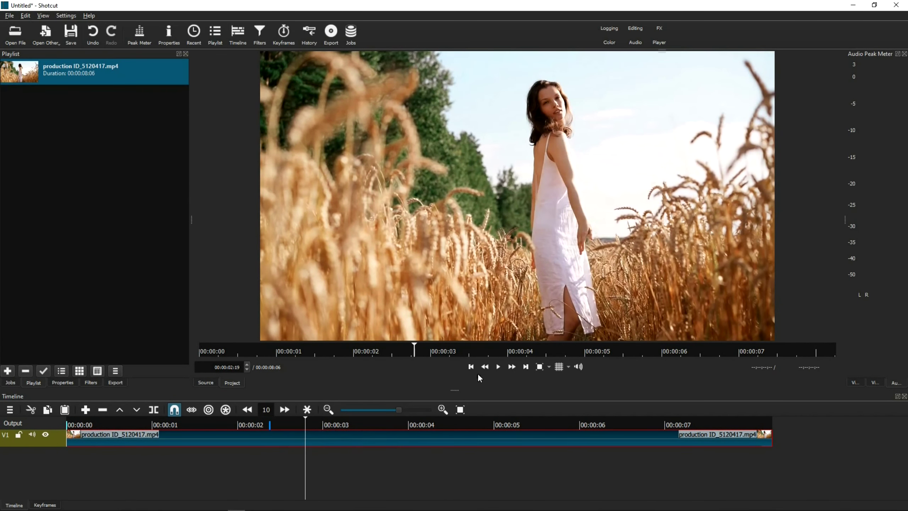
Add markers at 00:00:05:02 and 00:00:06:13 from the Markers menu.
left_click(498, 367)
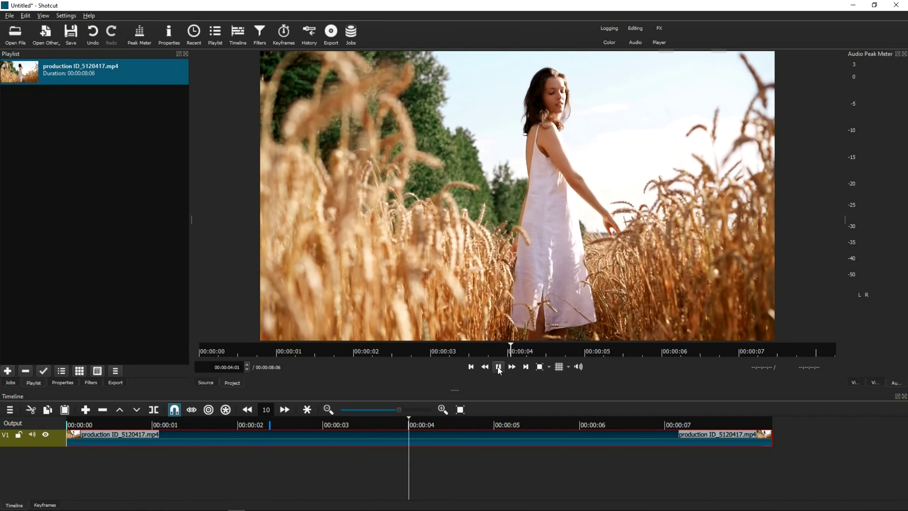
left_click(498, 368)
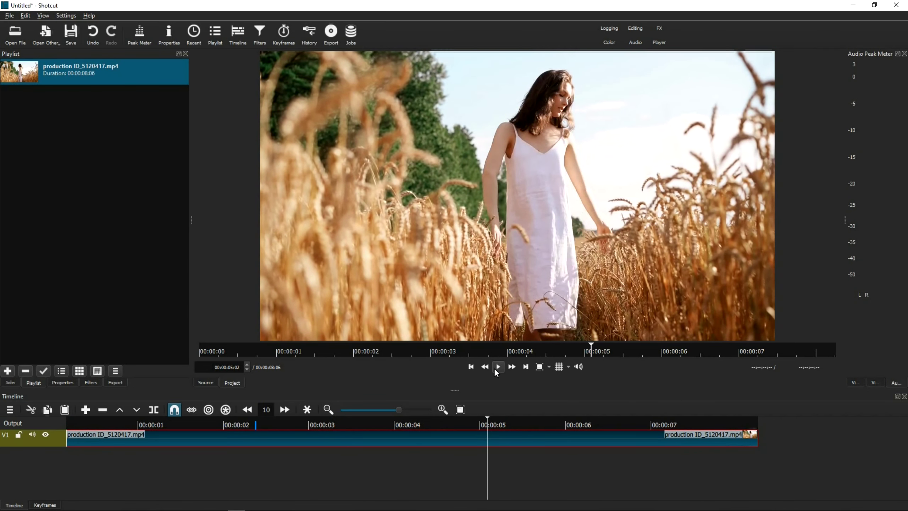
left_click(307, 411)
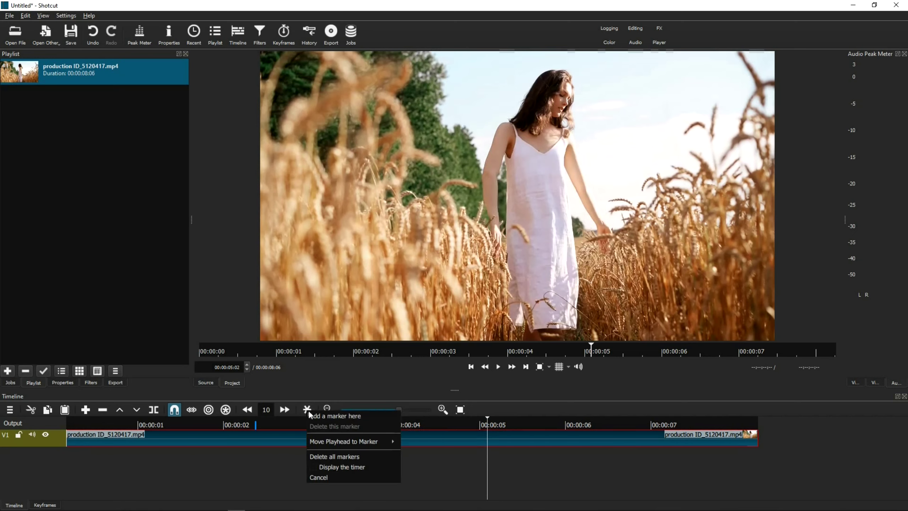
left_click(330, 416)
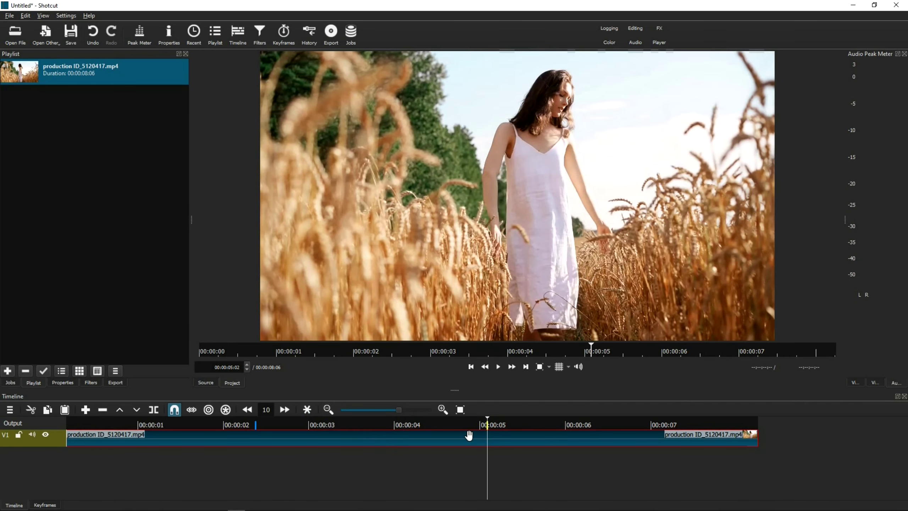
left_click(466, 423)
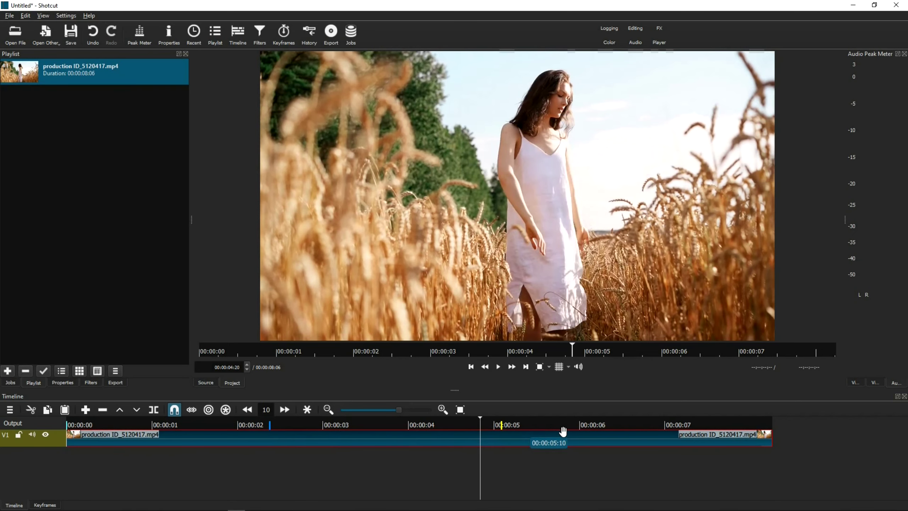
left_click(626, 423)
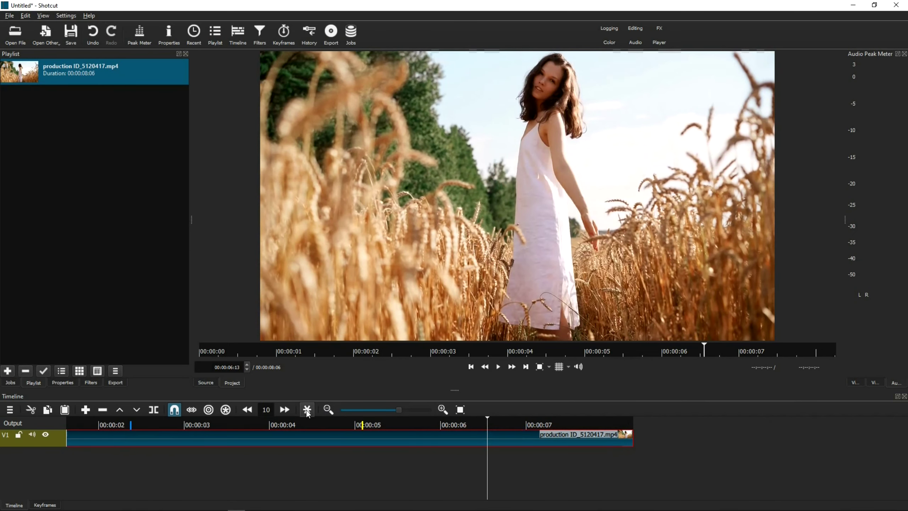
left_click(309, 410)
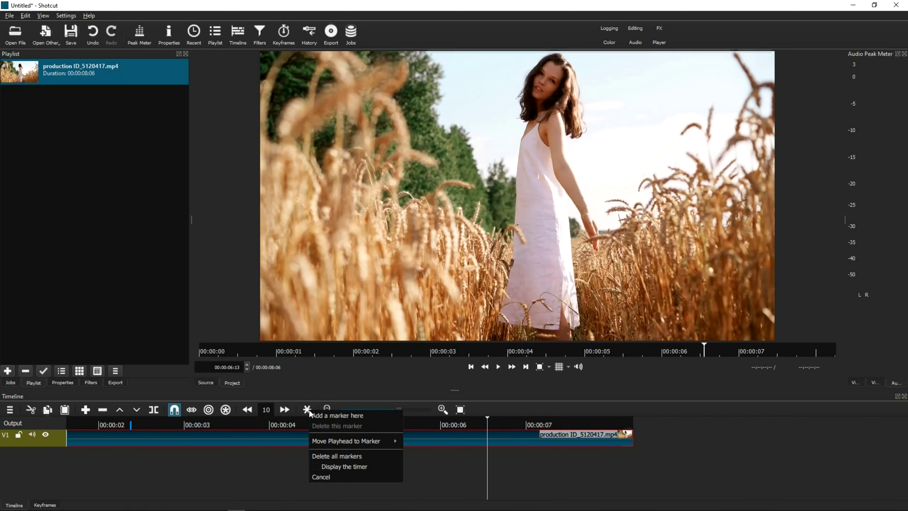
left_click(352, 417)
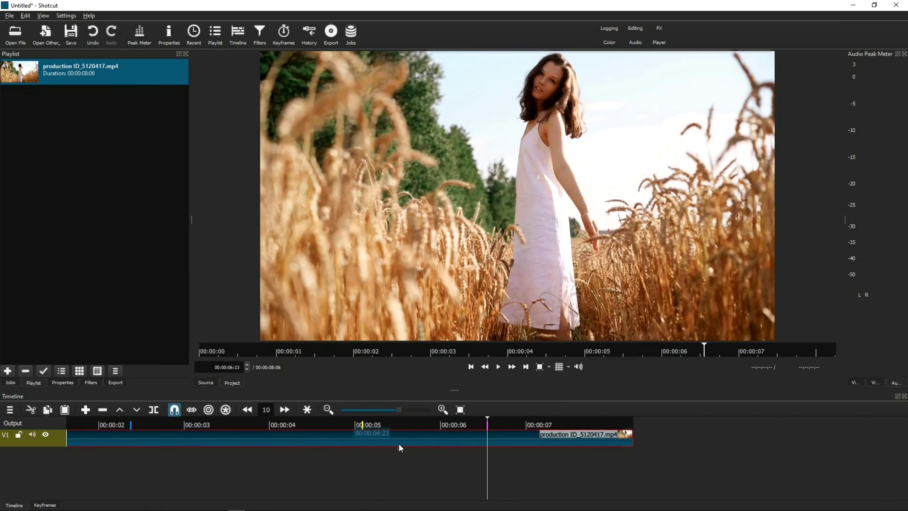
Add markers at 00:00:03:04 and 00:00:04:14 using the ruler context menu.
left_click(122, 421)
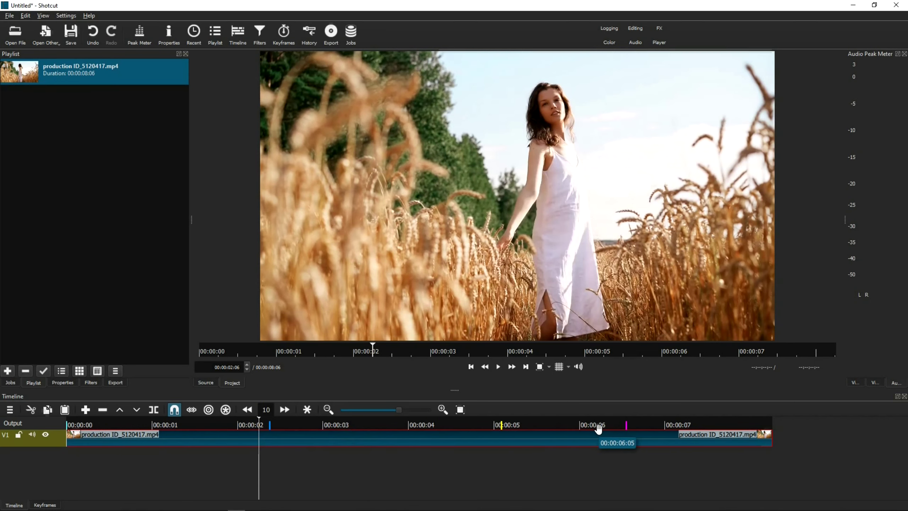
left_click(338, 419)
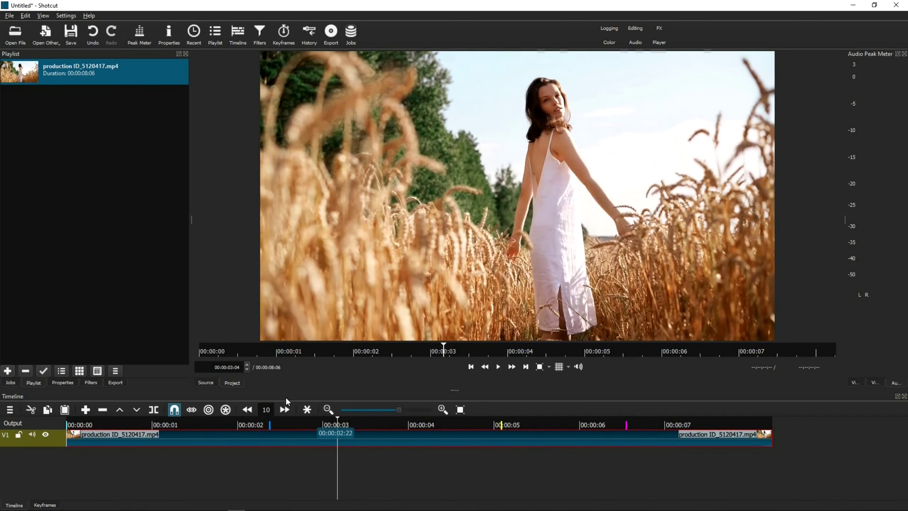
right_click(317, 417)
left_click(329, 417)
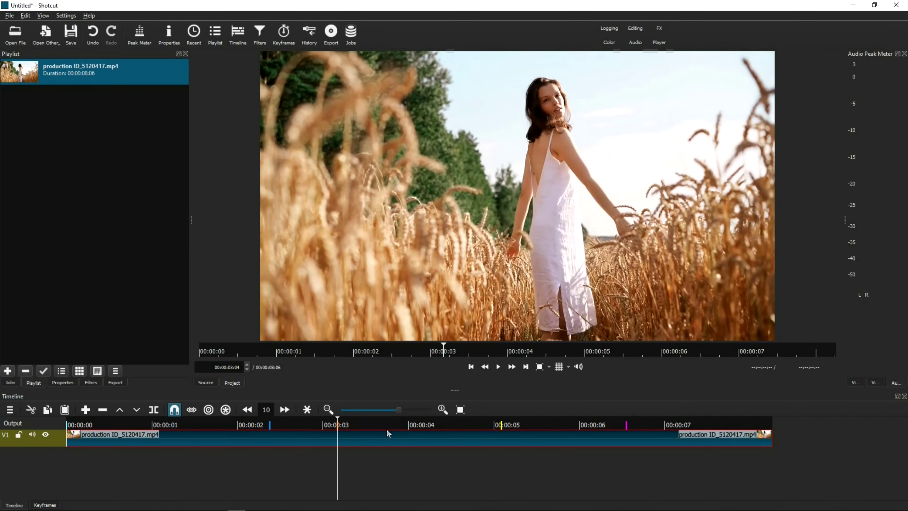
left_click(458, 423)
right_click(302, 408)
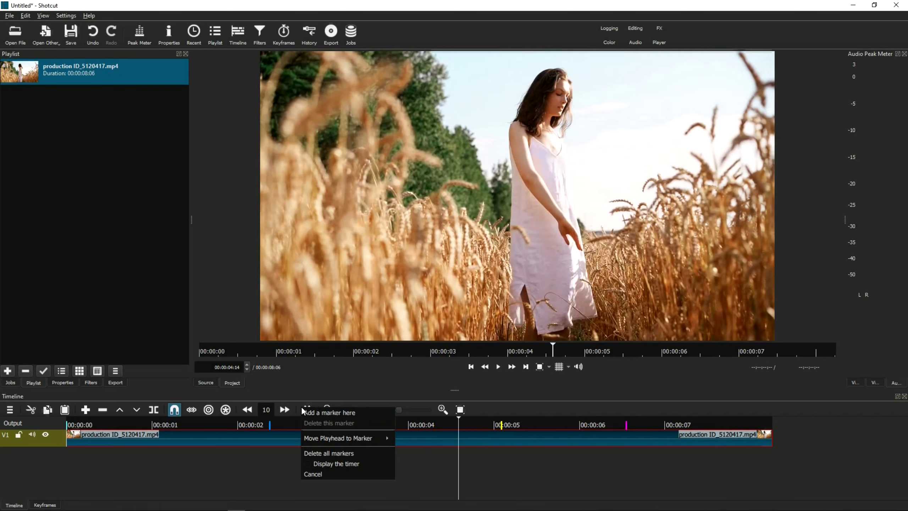
left_click(349, 413)
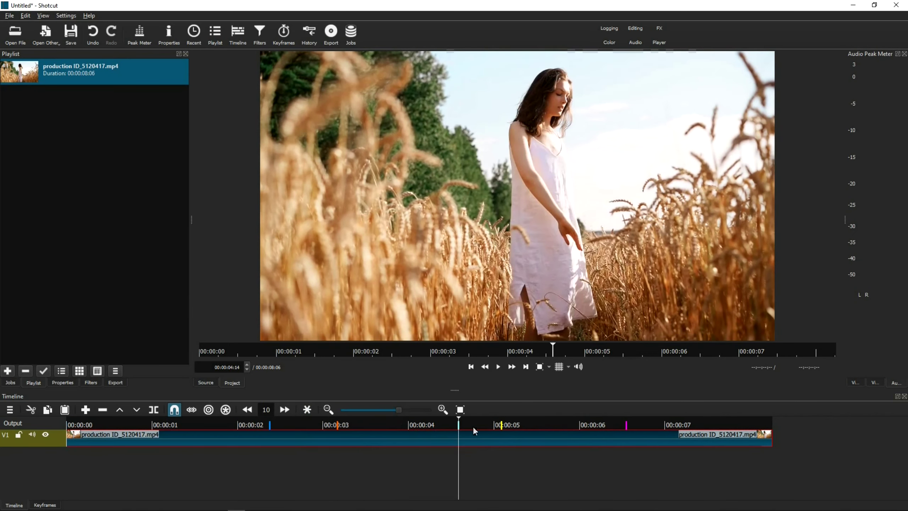
left_click(551, 423)
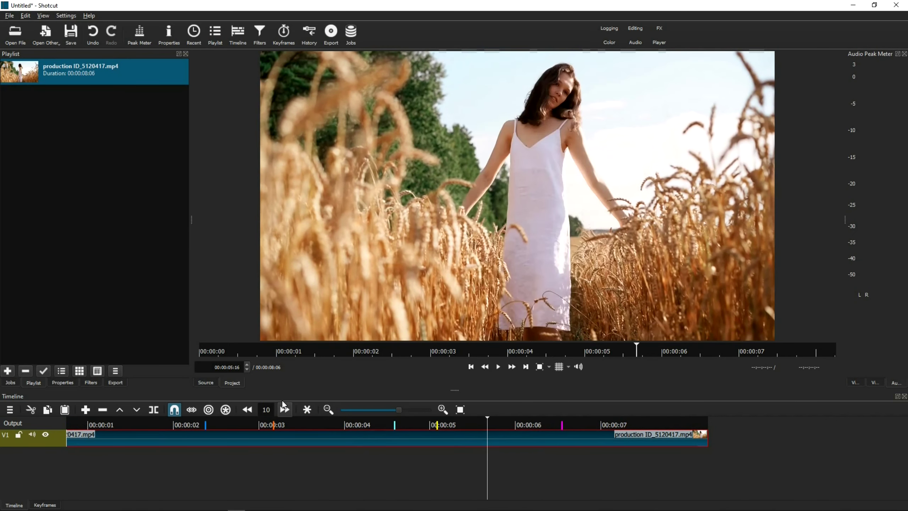
Jump the playhead to a chosen marker with Move Playhead to Marker.
right_click(308, 410)
mouse_move(354, 437)
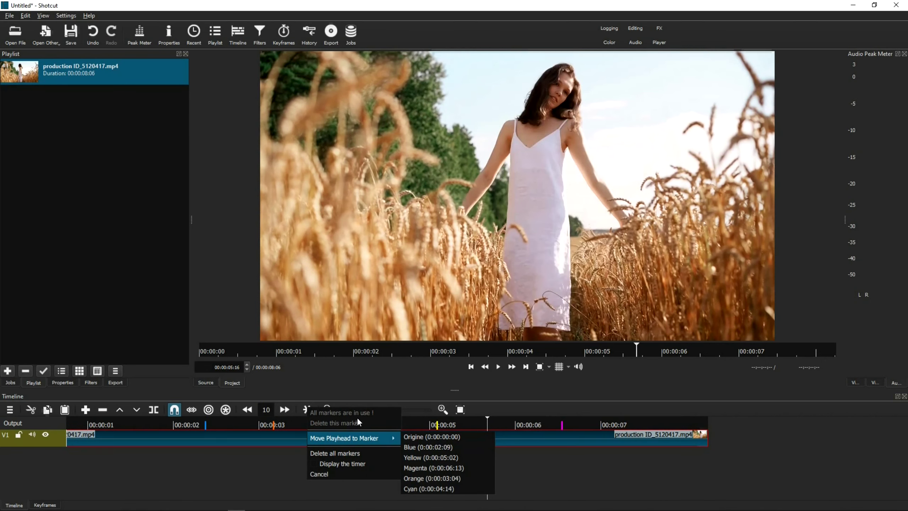
left_click(540, 457)
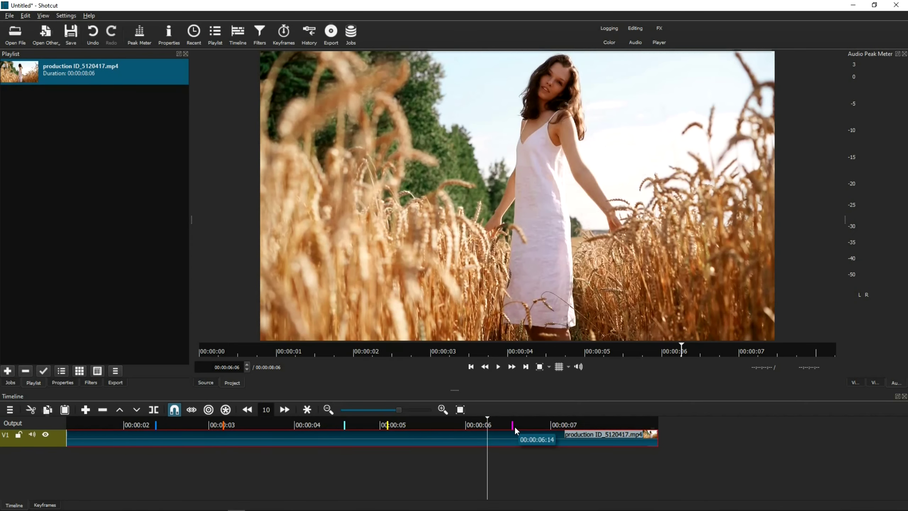
scroll(540, 420, "right", 2)
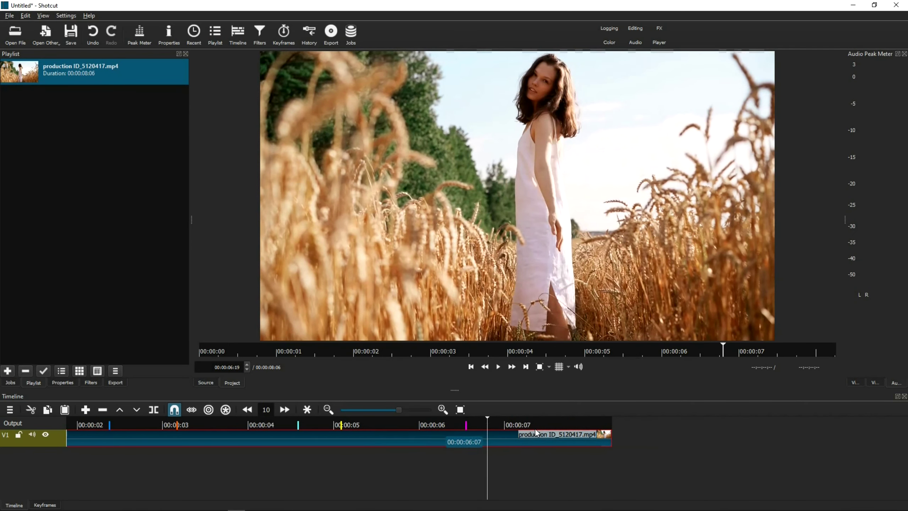
Dismiss the reopened marker menu and place the playhead at 00:00:04:09.
left_click(306, 410)
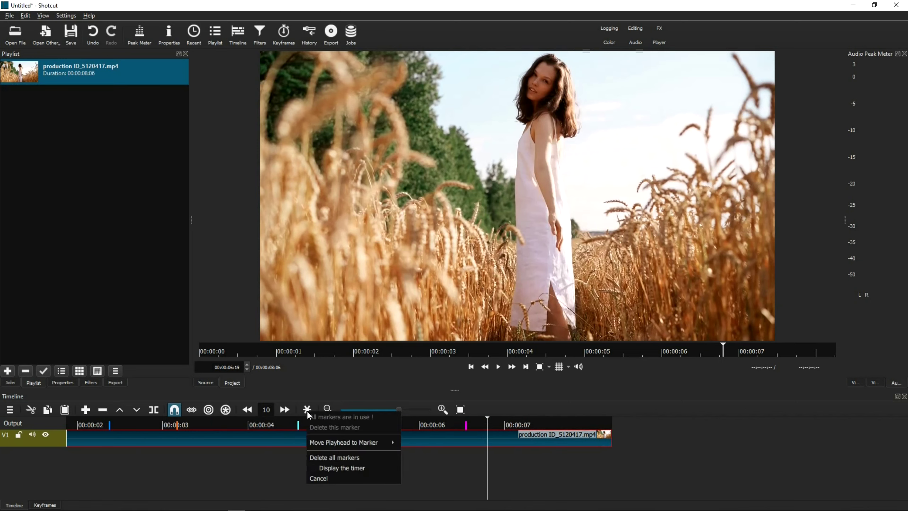
mouse_move(355, 442)
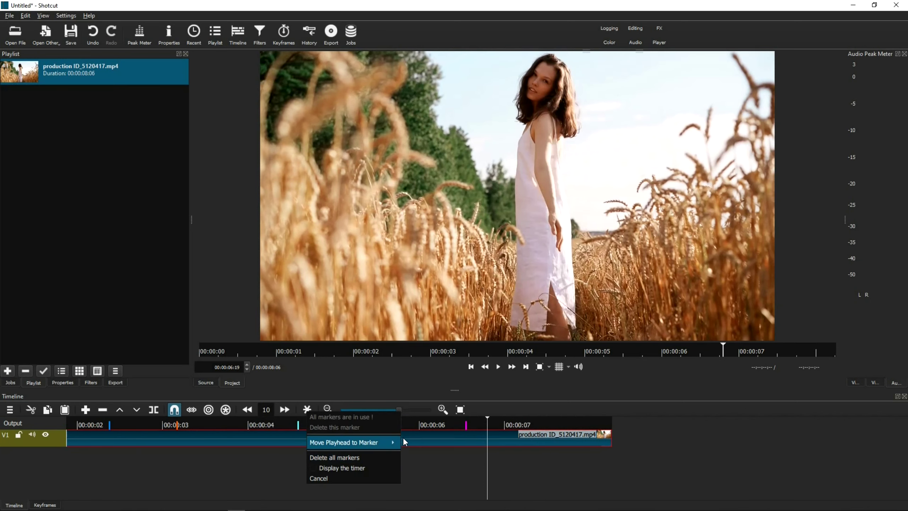
left_click(681, 443)
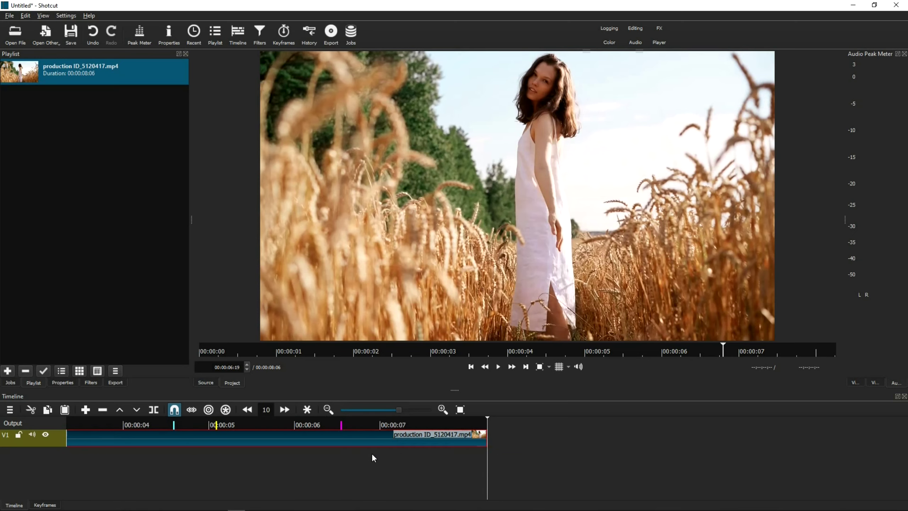
left_click(155, 419)
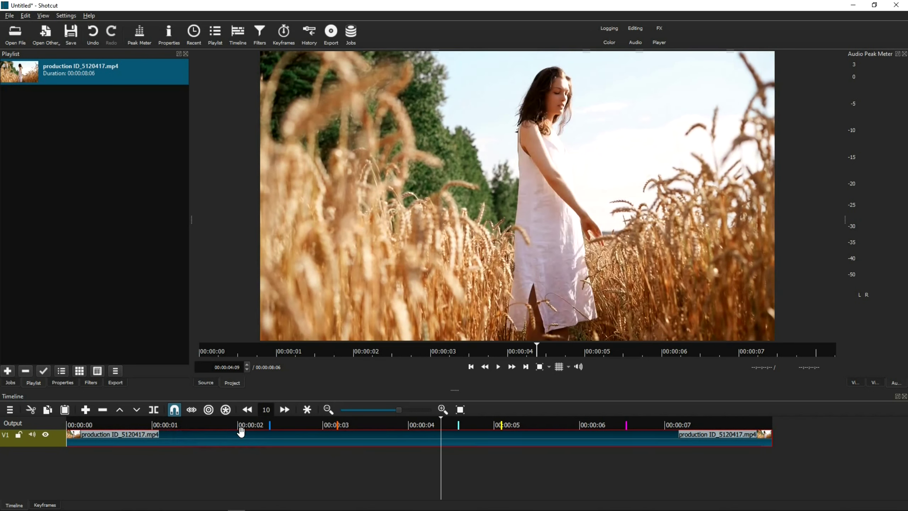
Delete all five markers and set the playhead back to 00:00:01:15.
left_click(308, 410)
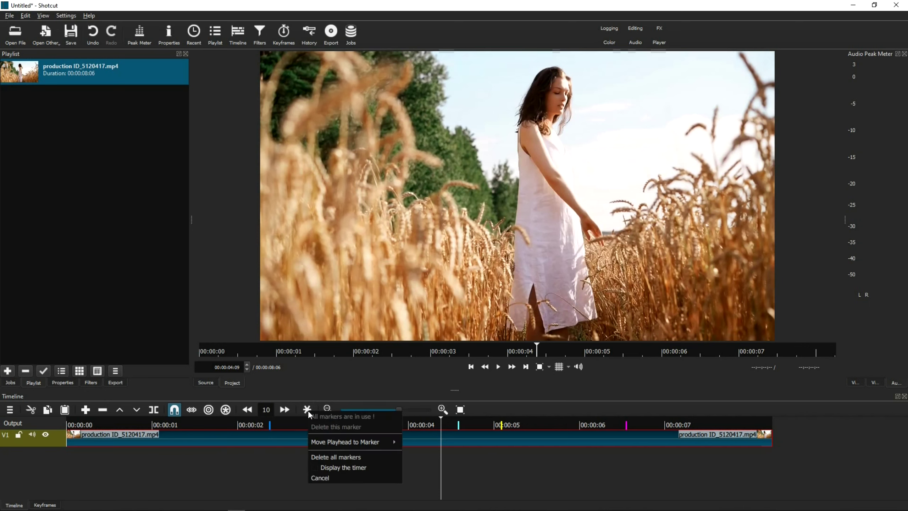
left_click(353, 457)
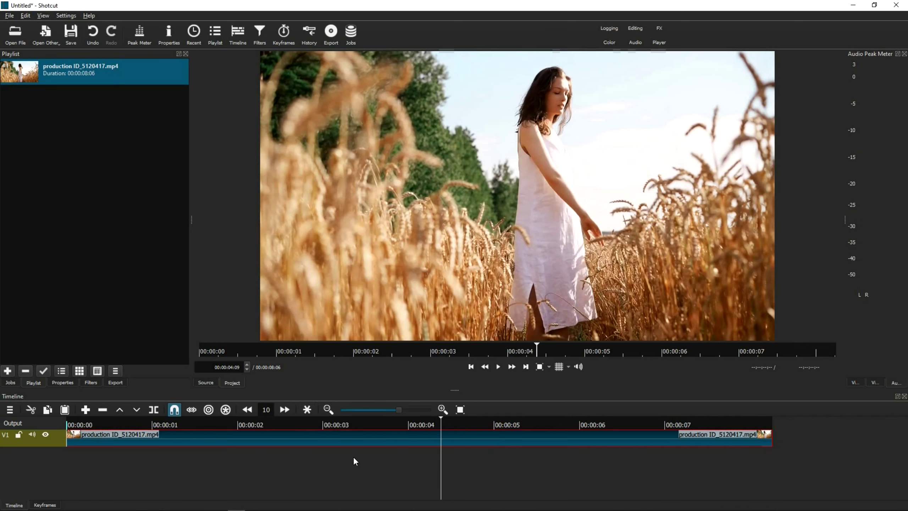
left_click(206, 423)
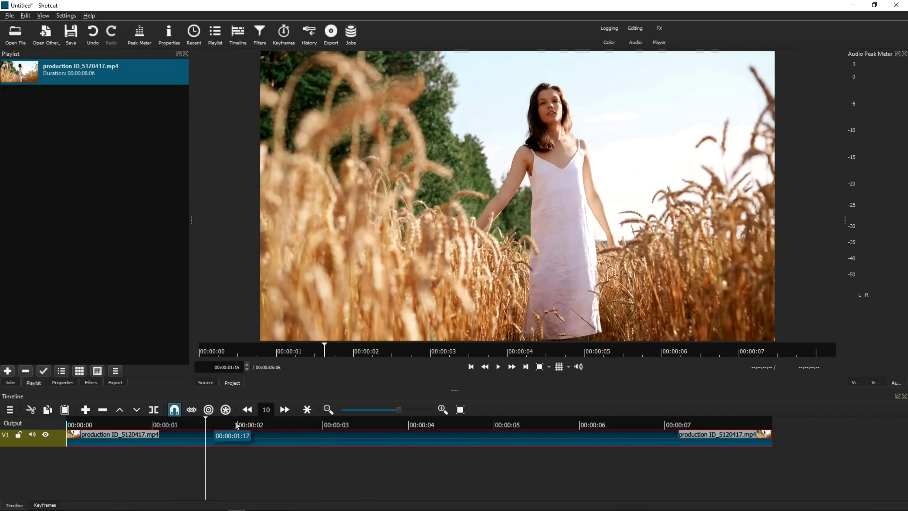
Add a blue marker at the playhead position 00:00:01:15.
right_click(311, 424)
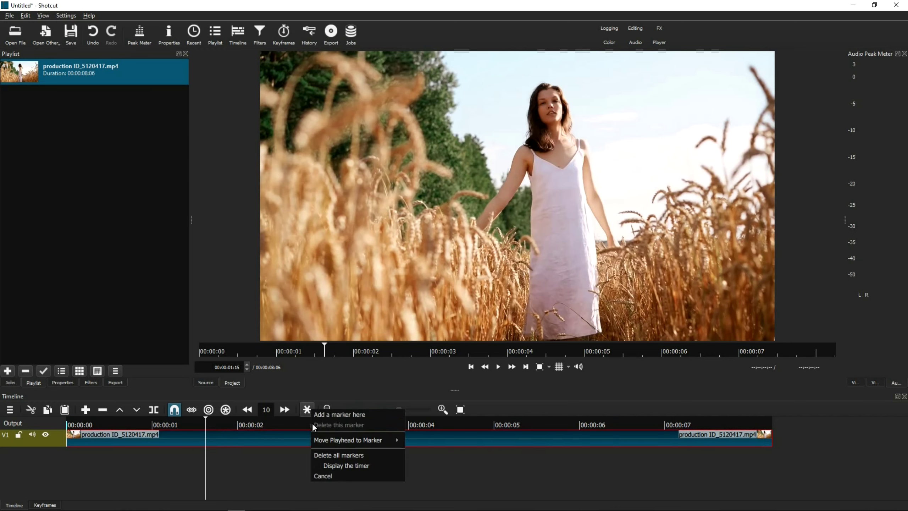
left_click(338, 414)
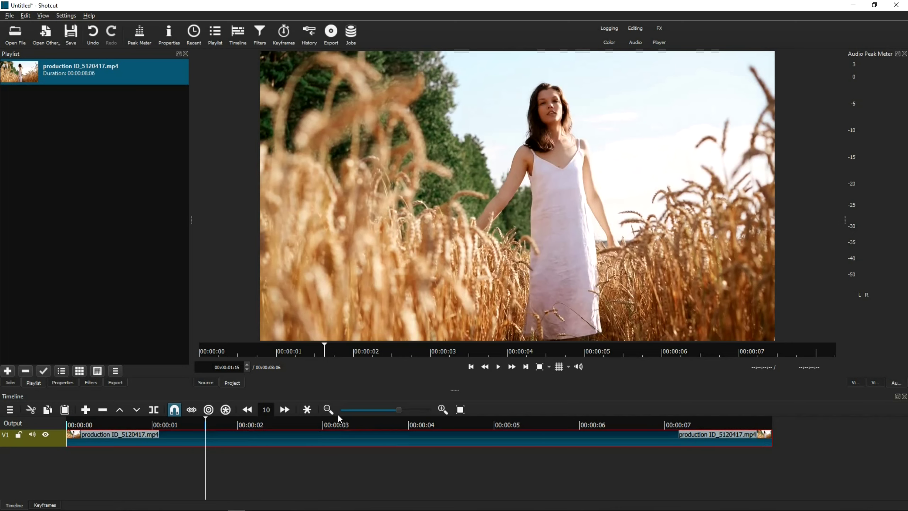
right_click(309, 411)
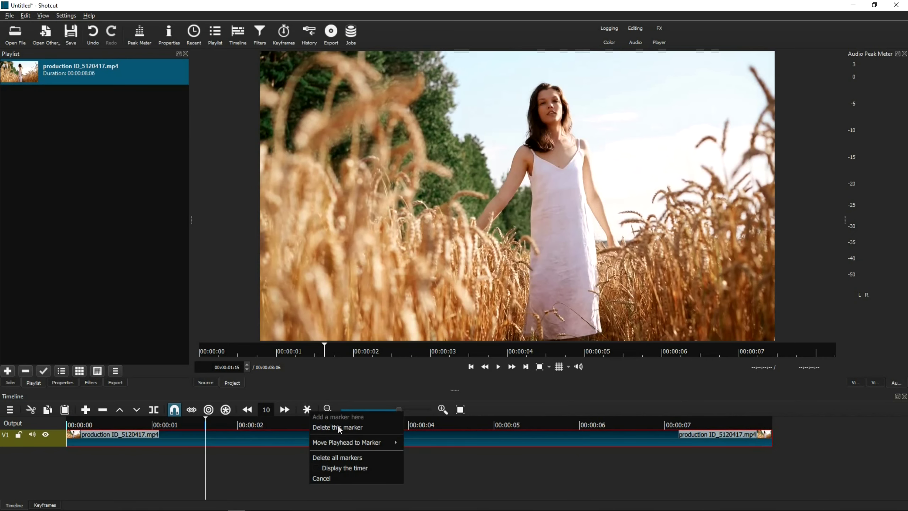
mouse_move(340, 442)
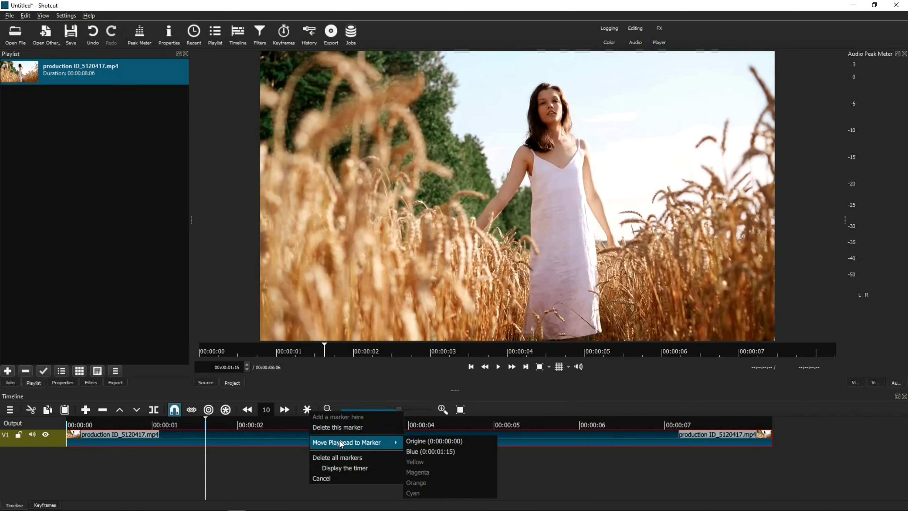
Preview briefly from 00:00:00:17, then jump the playhead back to the blue marker.
left_click(128, 423)
left_click(498, 367)
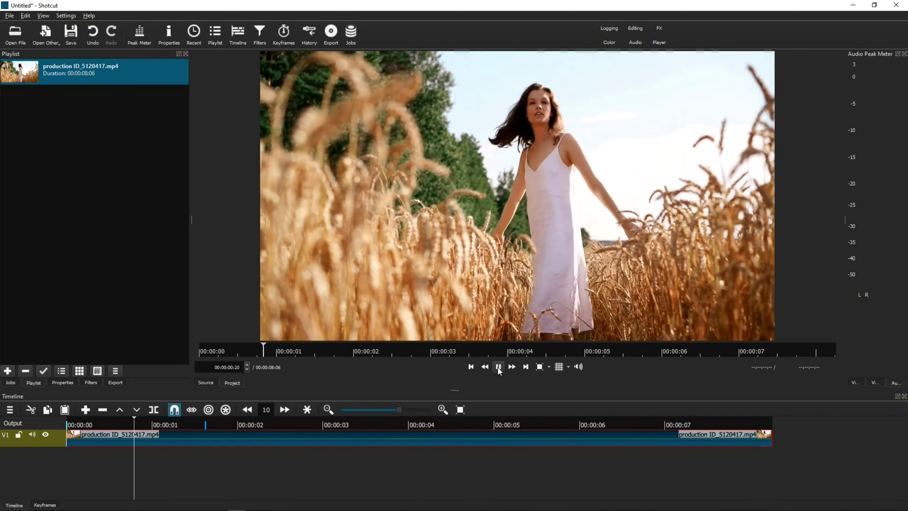
left_click(498, 367)
left_click(122, 423)
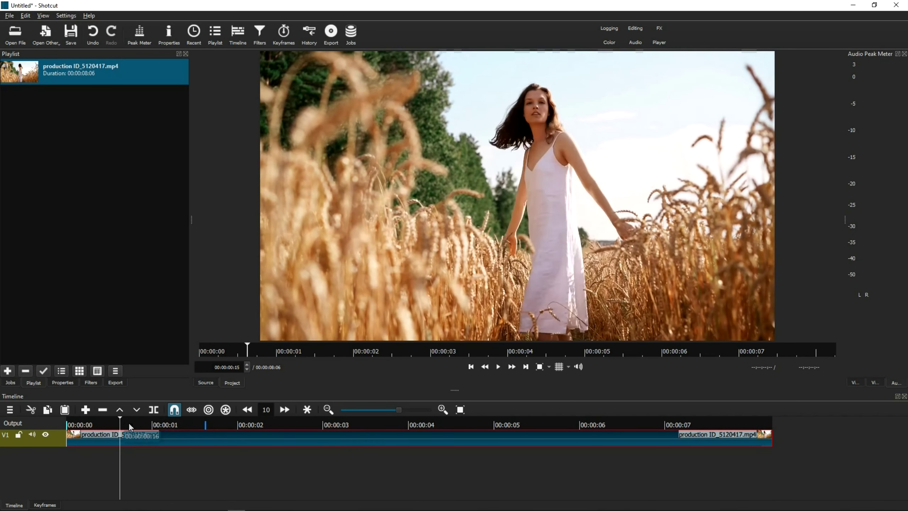
left_click(309, 410)
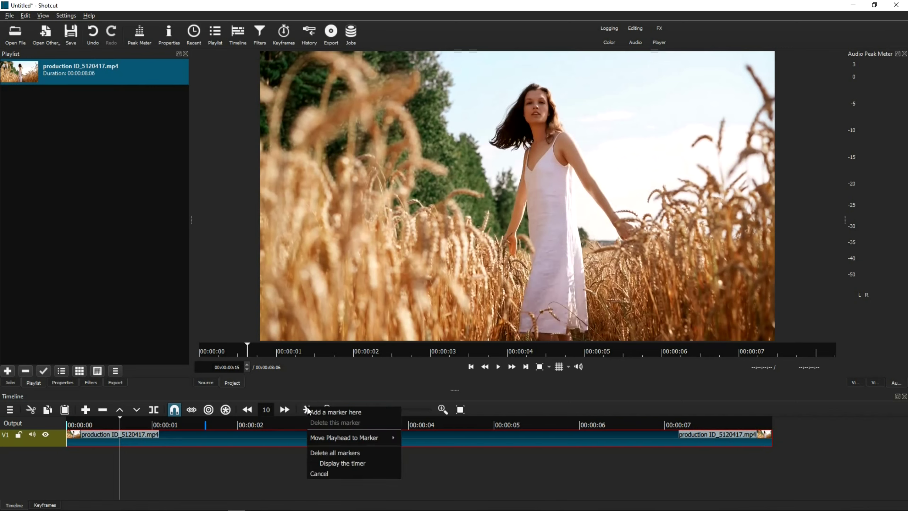
mouse_move(343, 436)
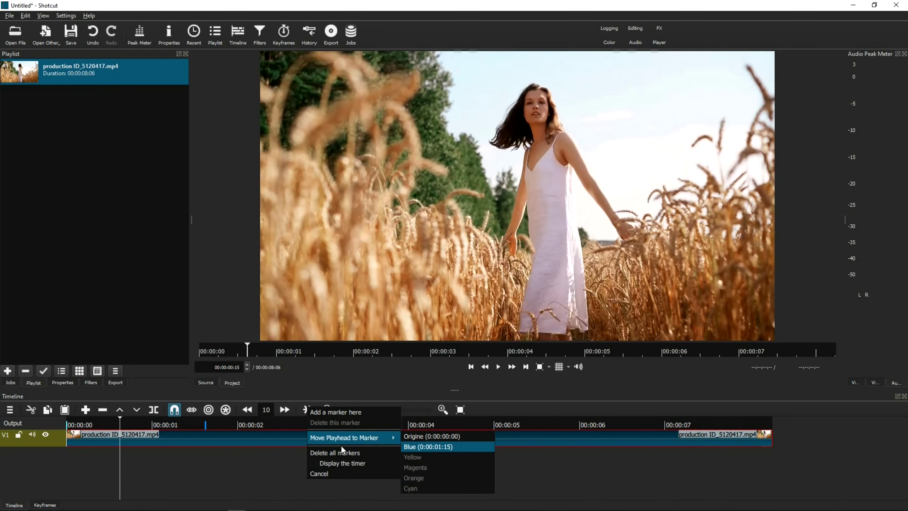
left_click(421, 448)
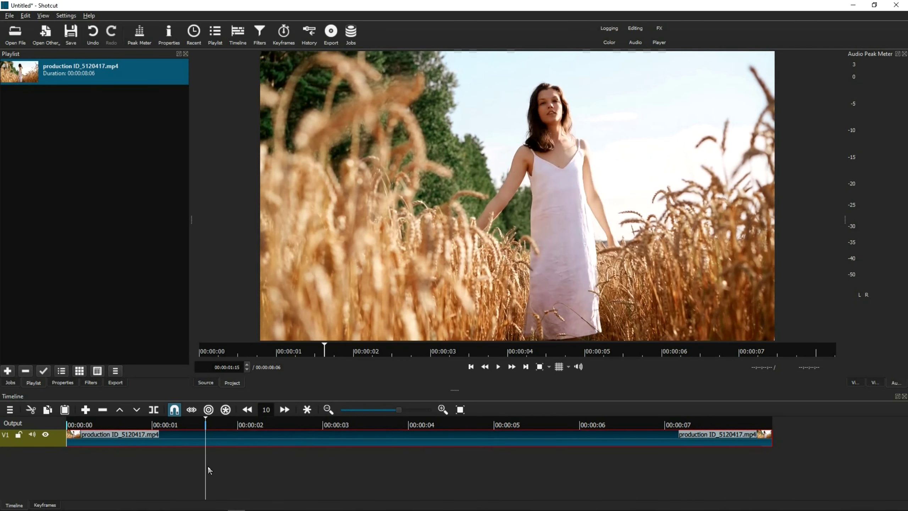
Add a yellow marker at 00:00:03:13.
left_click(370, 422)
left_click(309, 411)
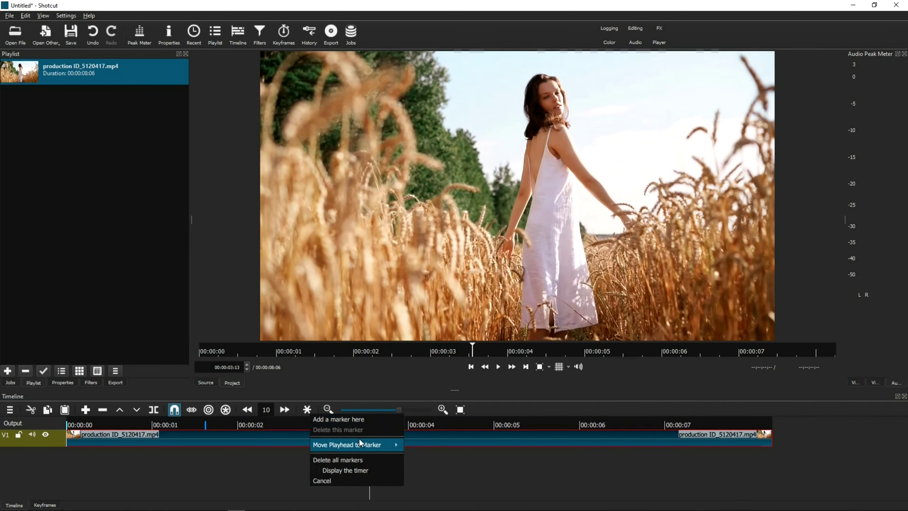
left_click(347, 421)
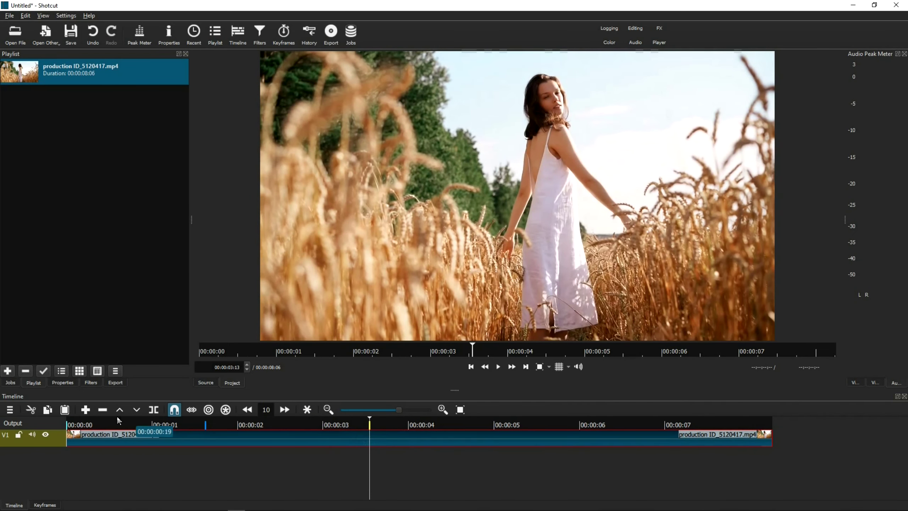
From 00:00:00:07, jump the playhead to the yellow marker at 00:00:03:13.
left_click(92, 423)
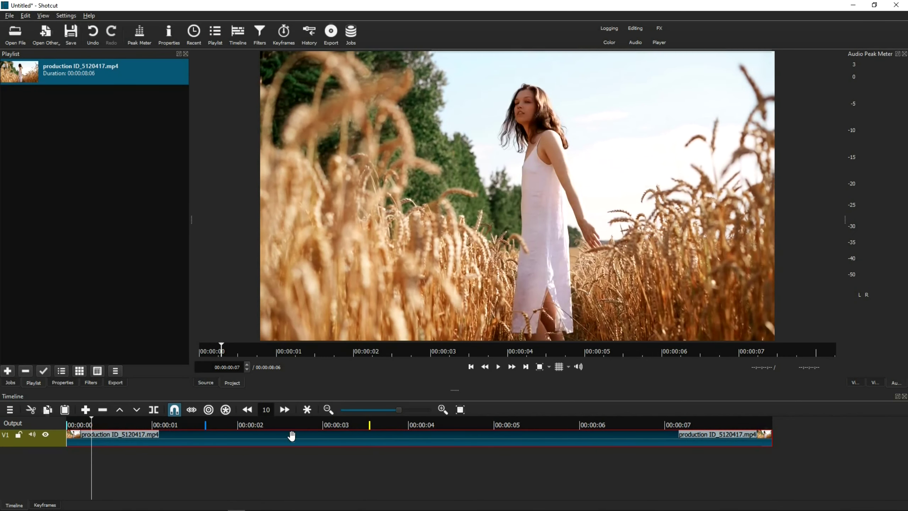
left_click(310, 413)
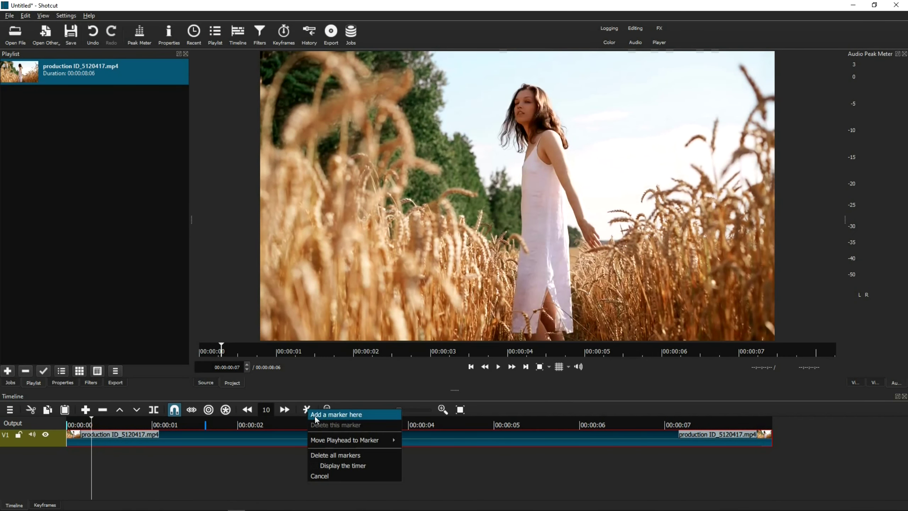
mouse_move(344, 438)
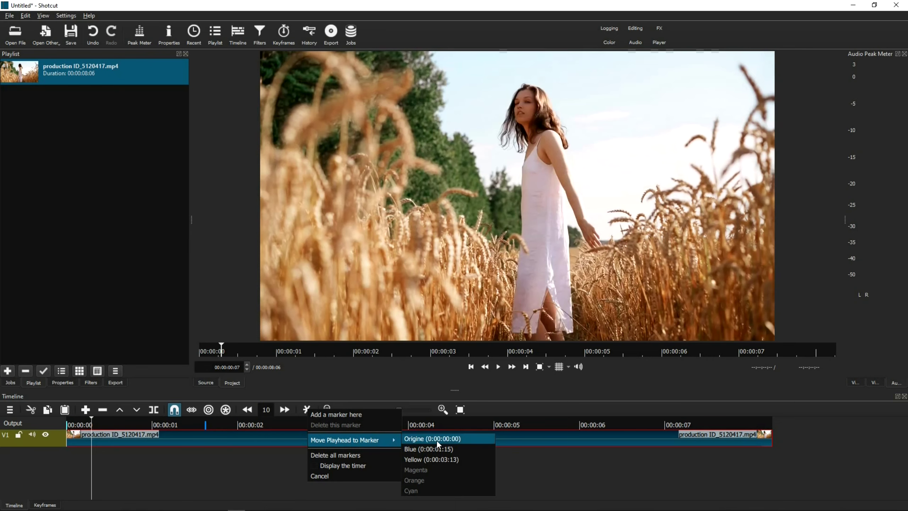
left_click(438, 460)
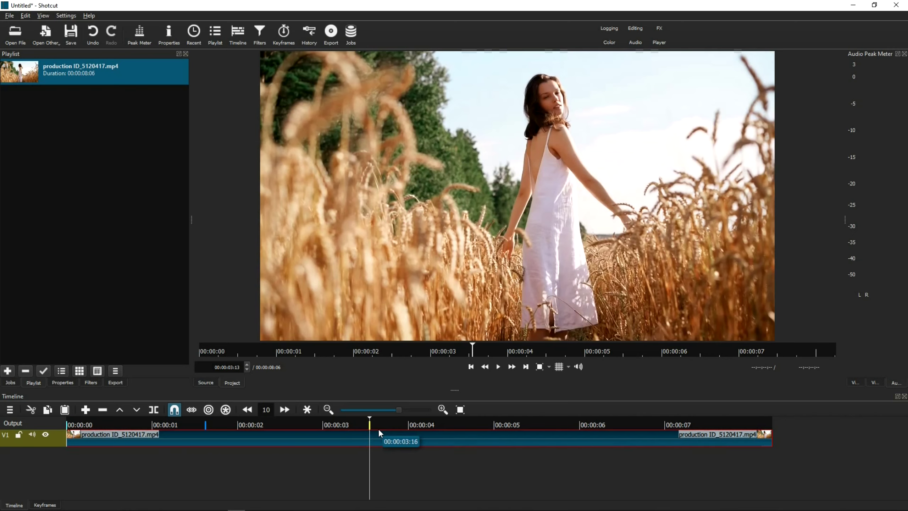
Move the playhead to 00:00:02:12 and turn on the running playhead timer display.
left_click(307, 411)
mouse_move(356, 445)
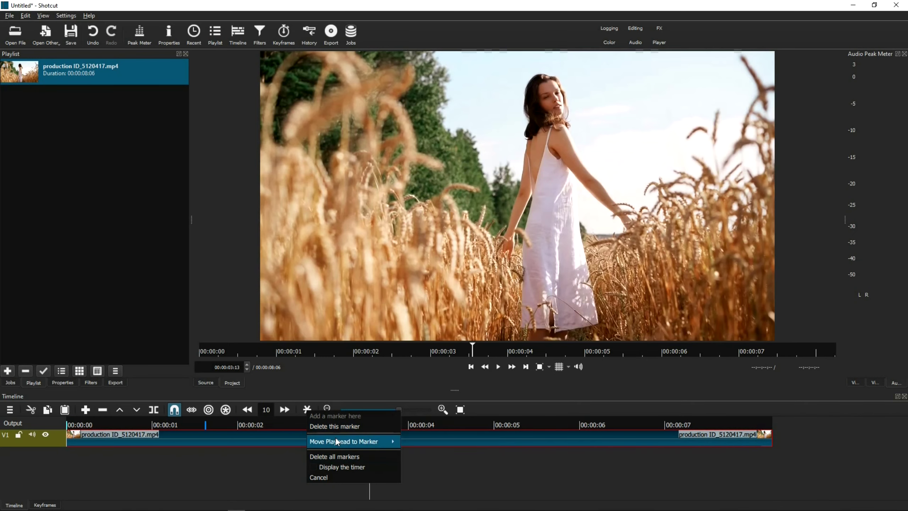
left_click(280, 424)
left_click(280, 423)
left_click(308, 410)
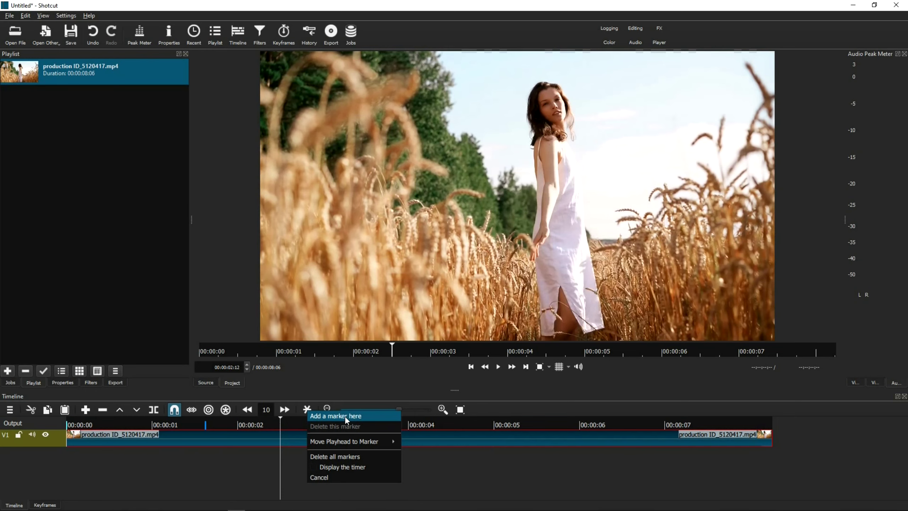
left_click(332, 469)
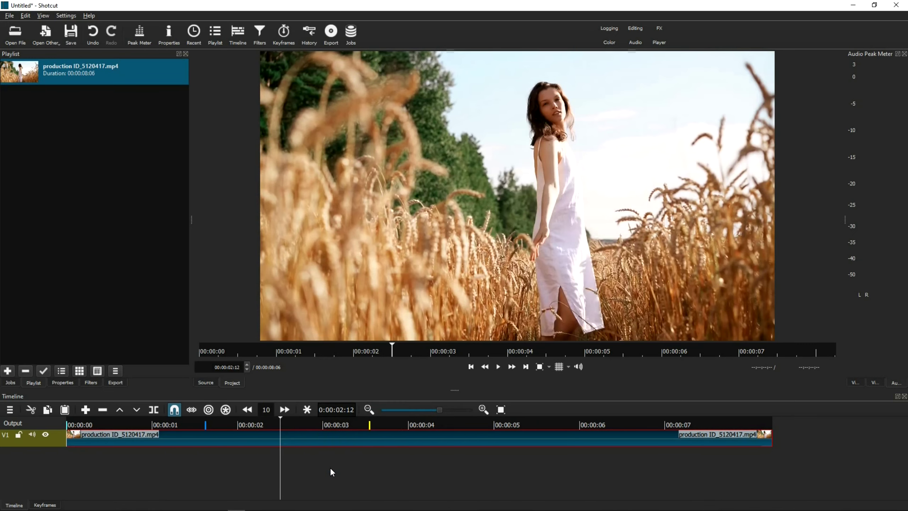
Play from 00:00:03:04, stop at 00:00:03:10, then frame-step forward to 00:00:04:13.
left_click(340, 424)
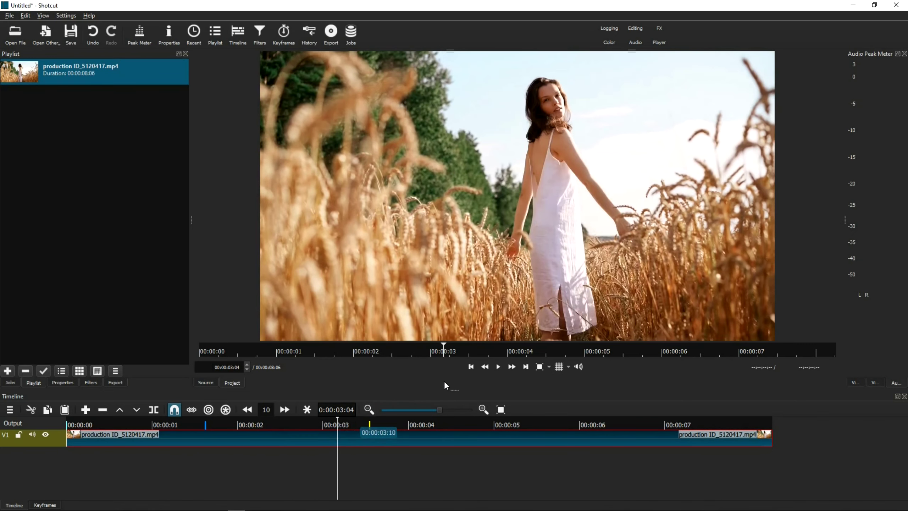
left_click(497, 367)
left_click(359, 423)
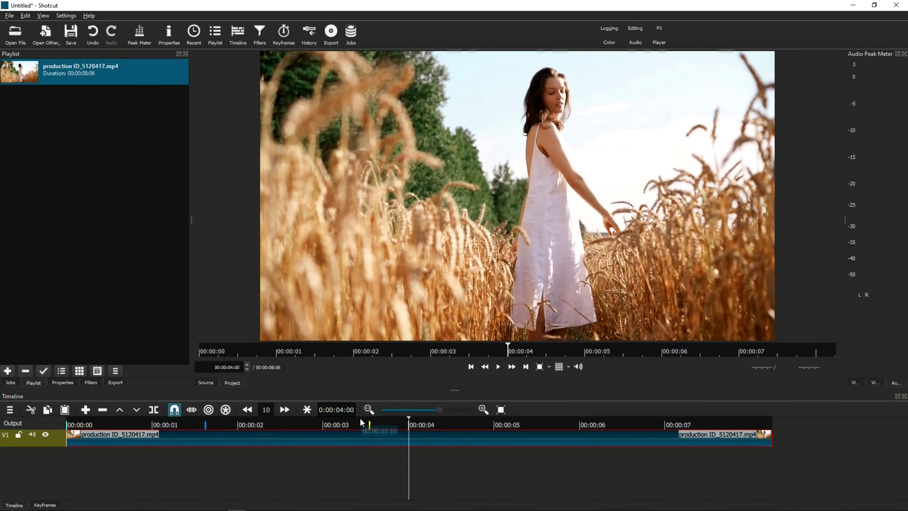
key("Right")
key("Right")
key("Right")
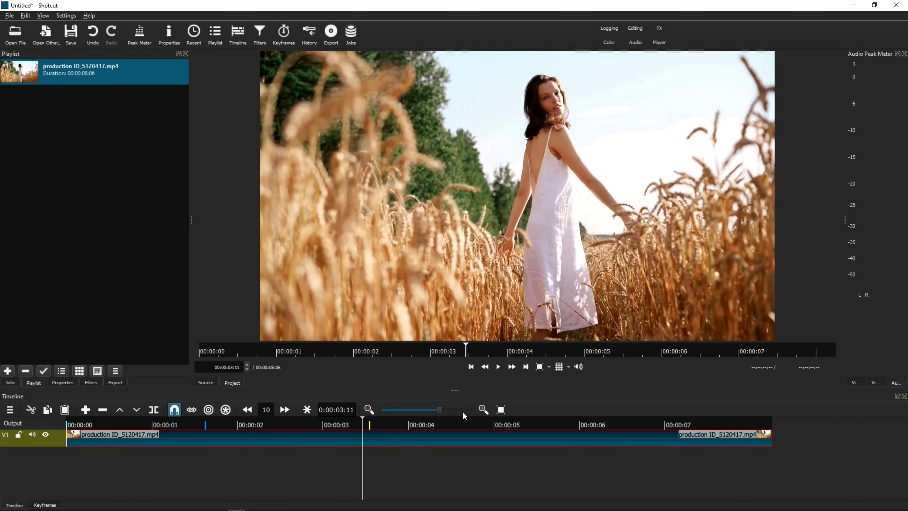
key("Right")
key("Right")
key("Right")
key("Right")
key("Right")
key("Right")
key("Right")
key("Right")
key("Right")
key("Right")
key("Right")
key("Right")
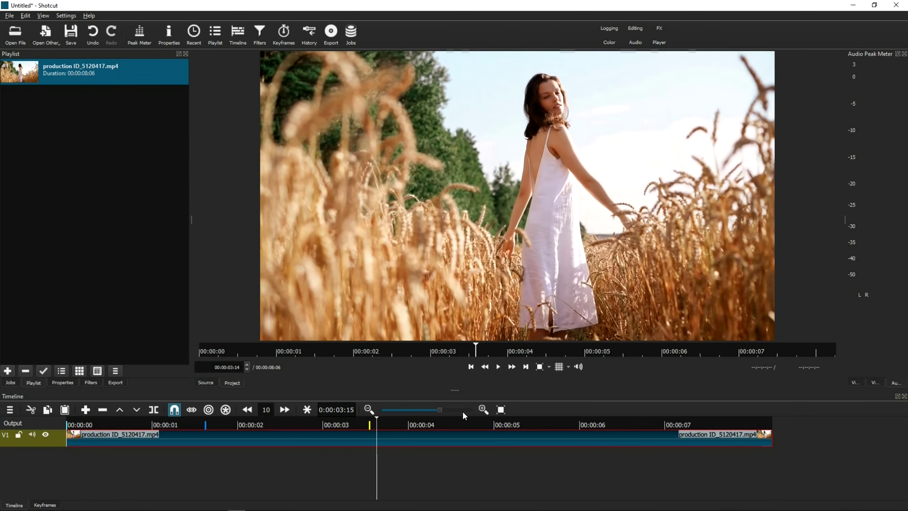
key("Right")
key("Right")
key("Right")
key("Right")
key("Right")
key("Right")
key("Right")
key("Right")
key("Right")
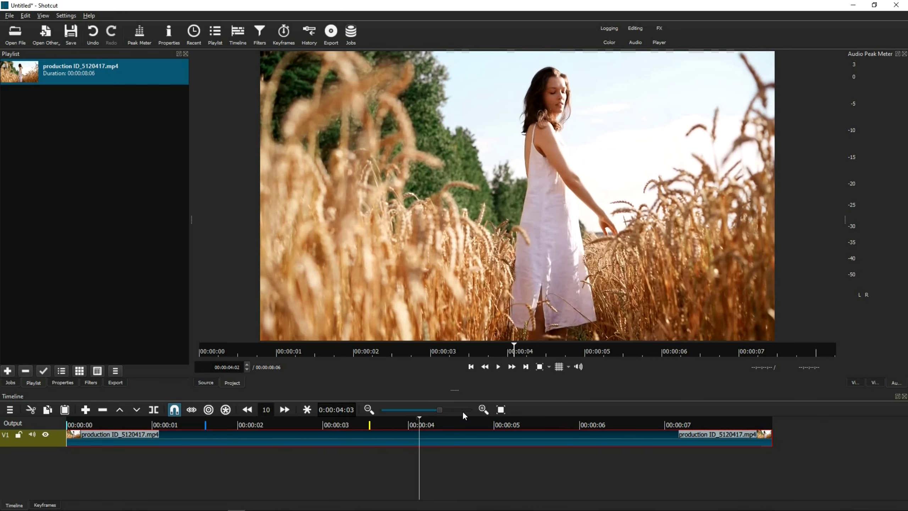
key("Right")
key("Right")
key("Right")
key("Right")
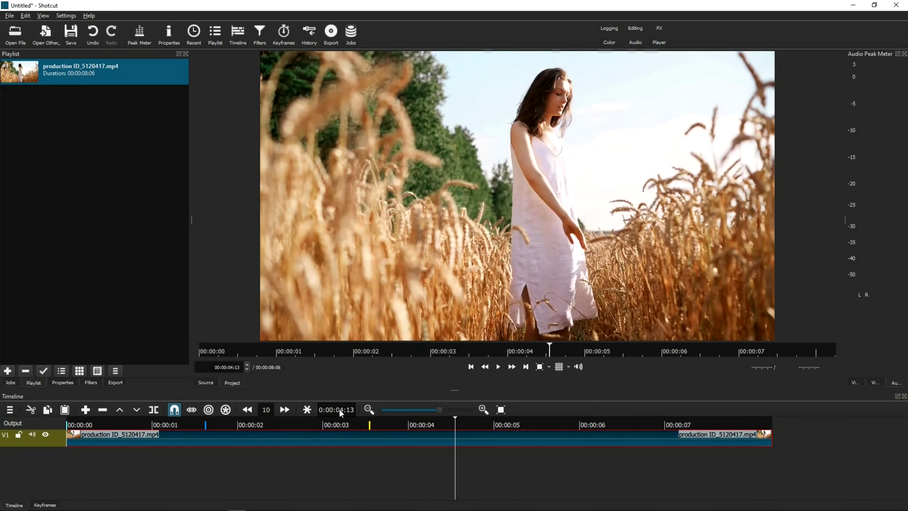
Park the playhead at 00:00:04:17 and drag the splitter down to enlarge the preview.
left_click(231, 367)
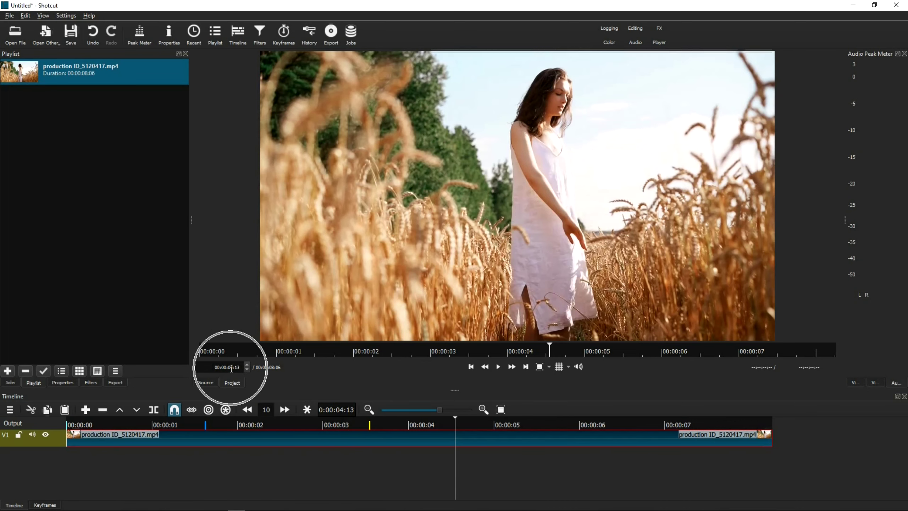
left_click(370, 420)
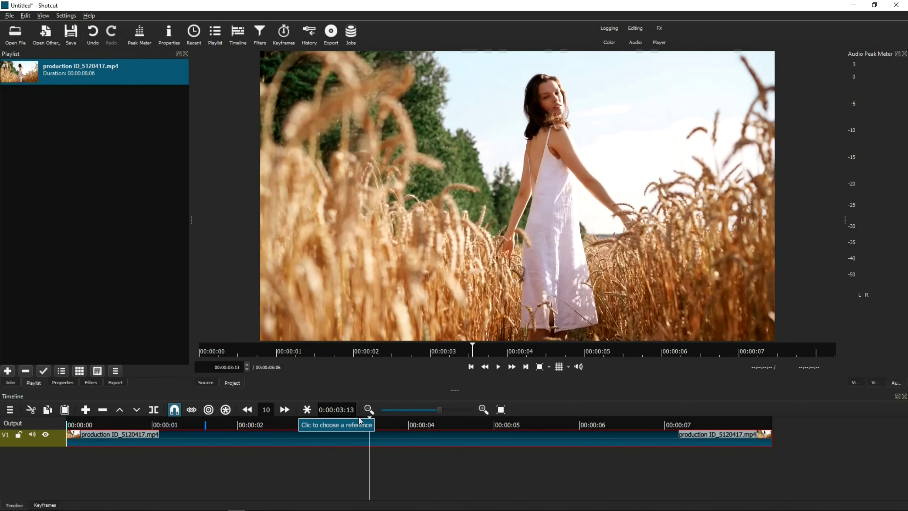
left_click(426, 423)
left_click(470, 424)
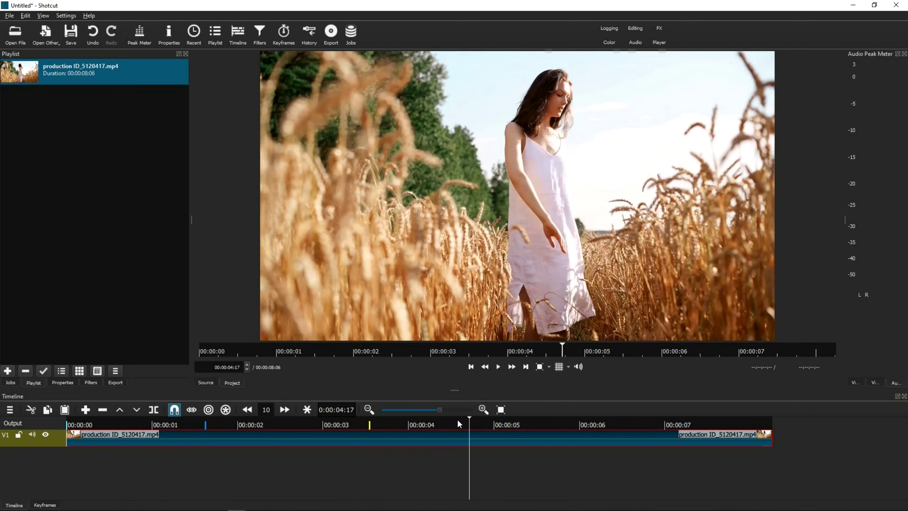
left_click_drag(453, 390, 464, 421)
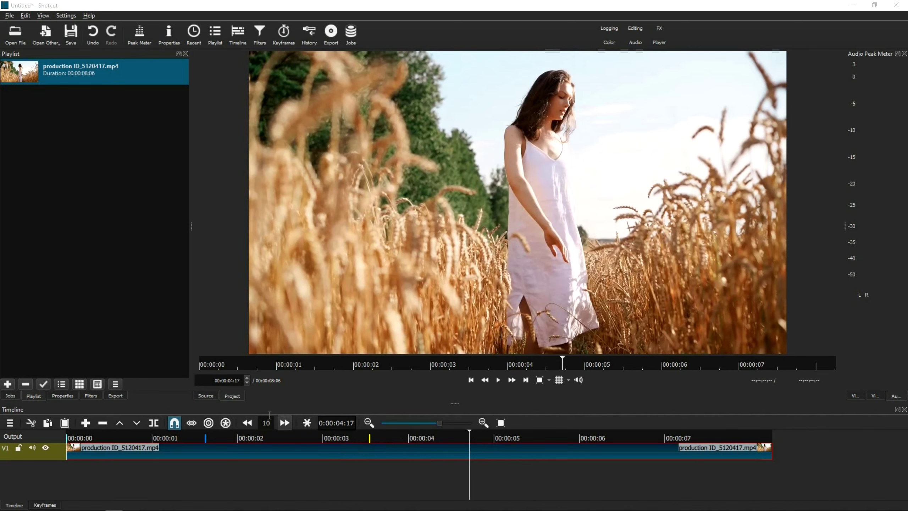
Add markers at 00:00:04:17, 00:00:05:19 and 00:00:07:15.
right_click(304, 423)
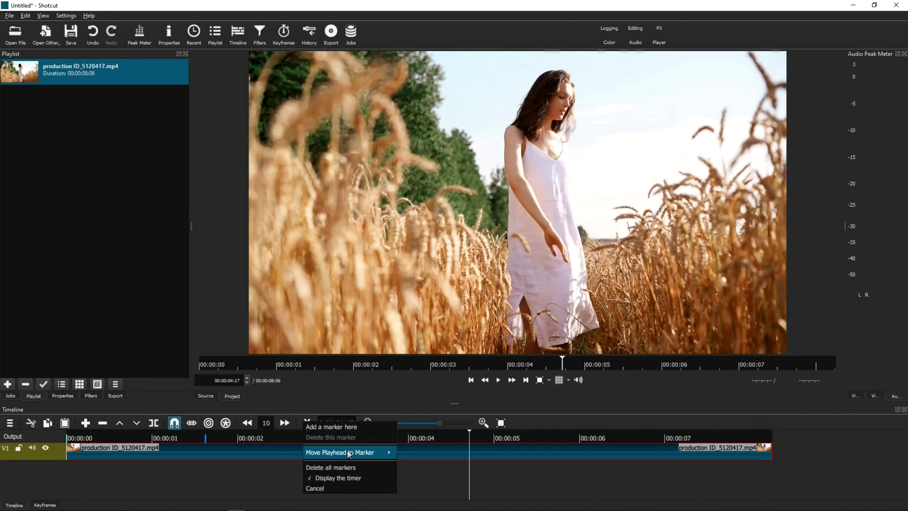
mouse_move(345, 451)
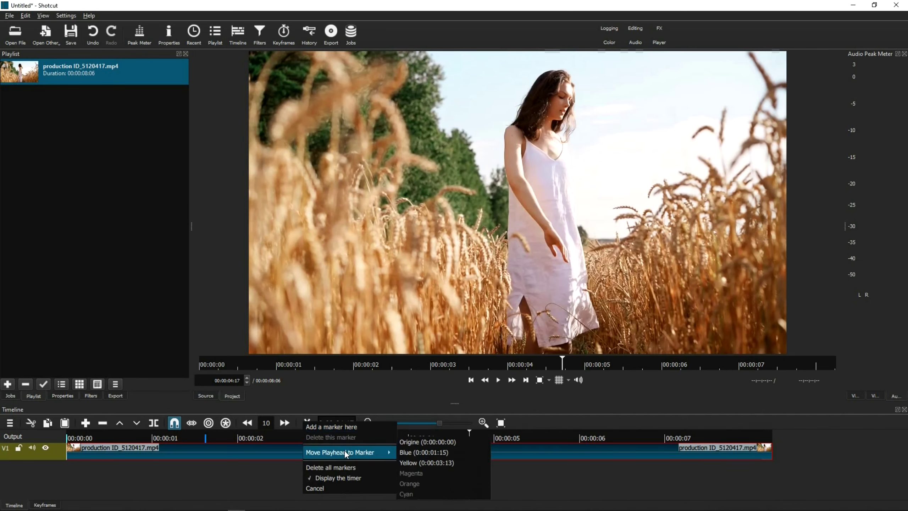
left_click(348, 428)
left_click(561, 434)
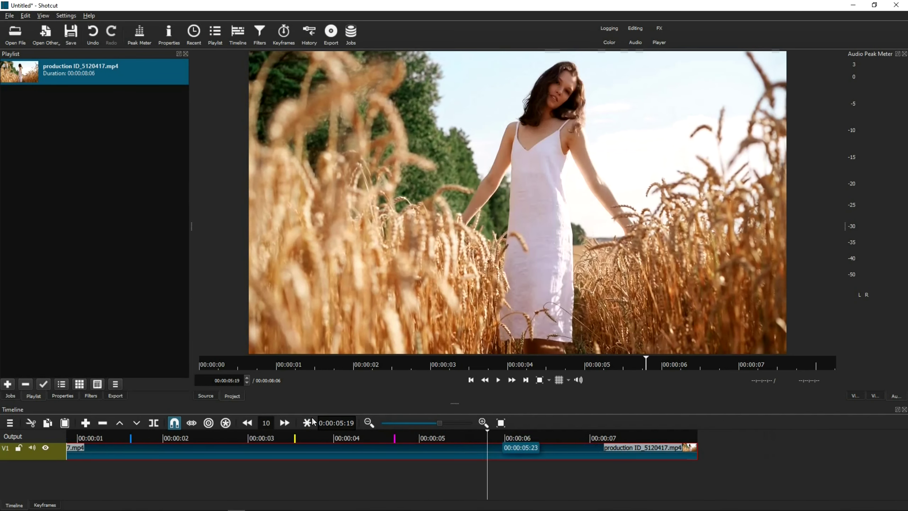
right_click(311, 420)
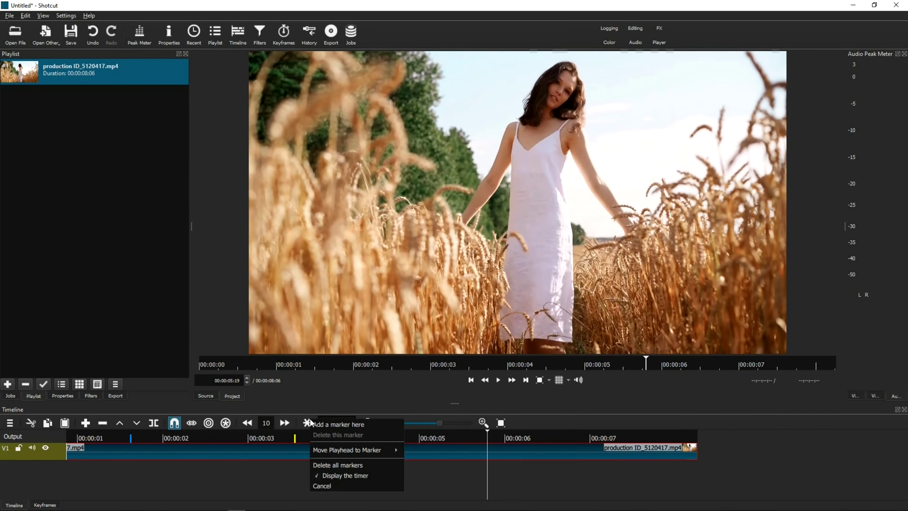
left_click(335, 429)
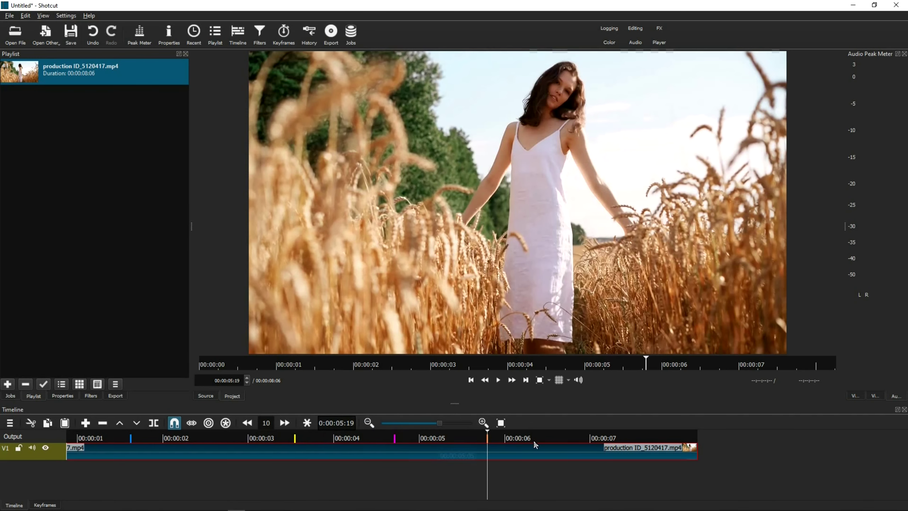
scroll(566, 434, "down", 2)
left_click(566, 433)
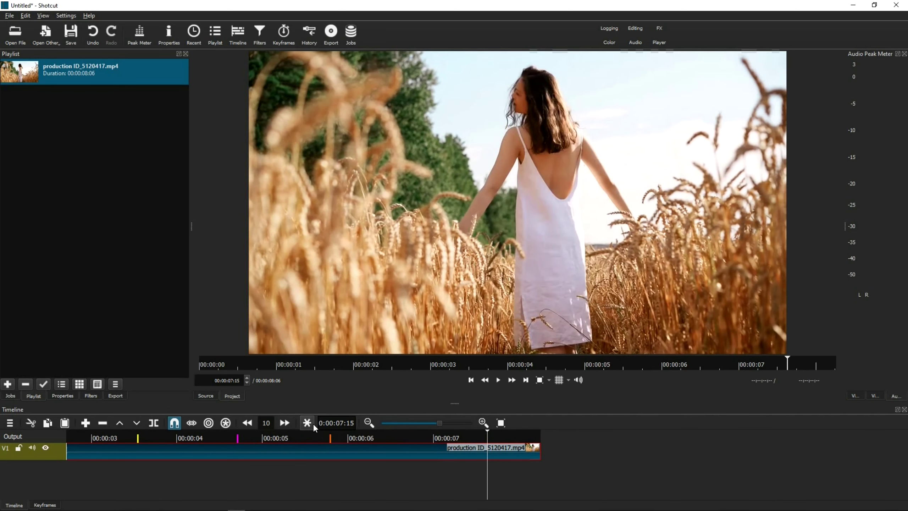
right_click(309, 423)
left_click(330, 429)
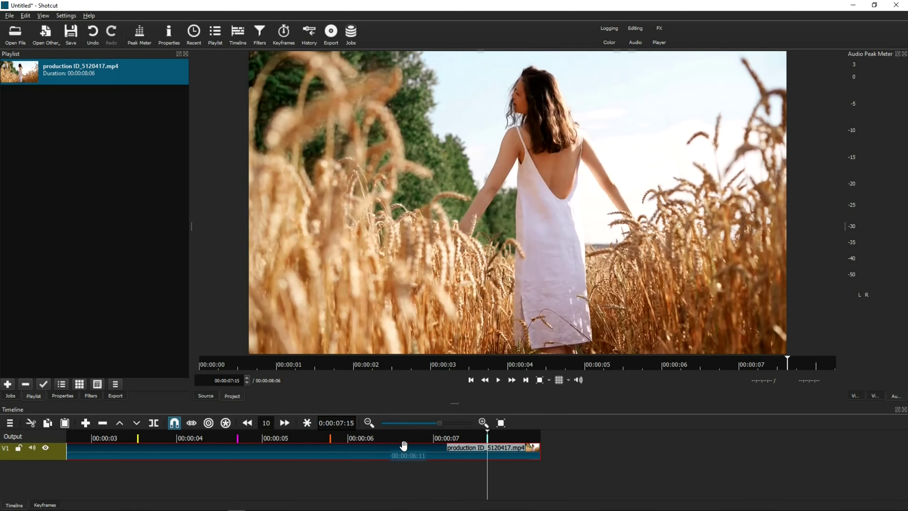
Delete the cyan marker at 00:00:07:15.
scroll(401, 435, "up", 2)
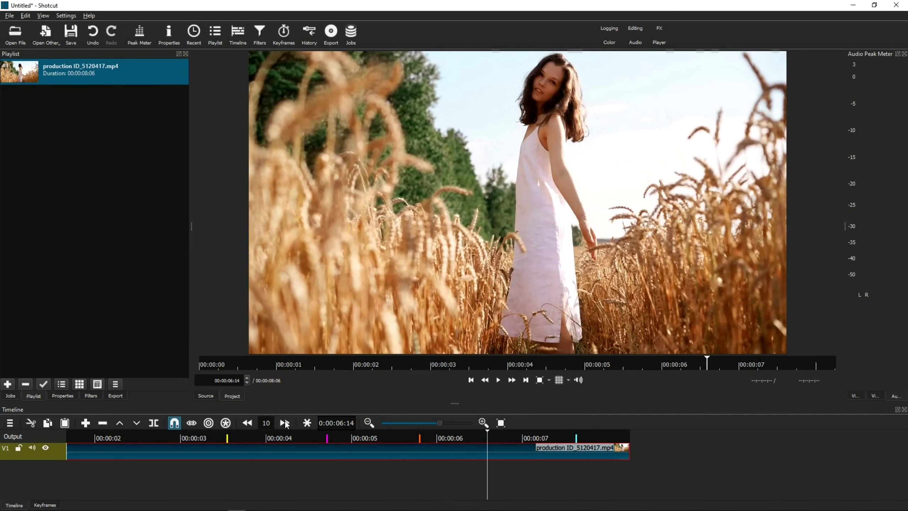
right_click(308, 425)
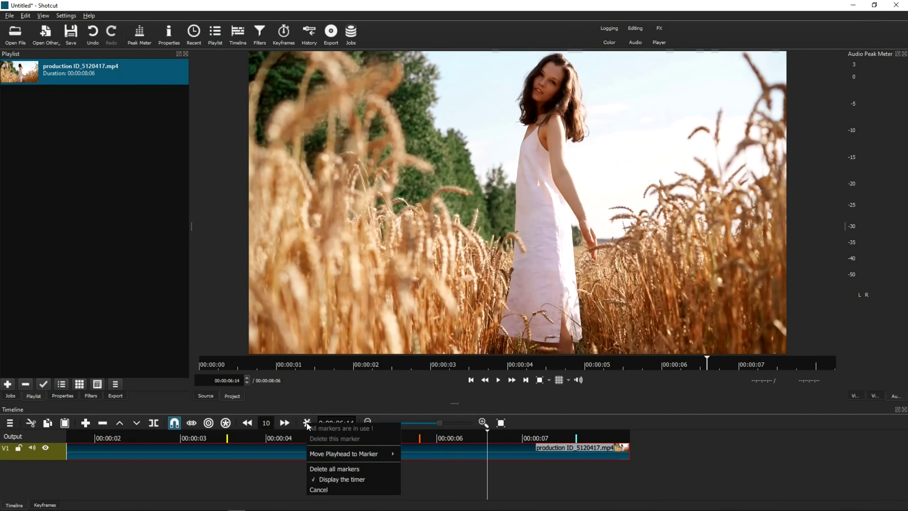
left_click(348, 429)
left_click(577, 443)
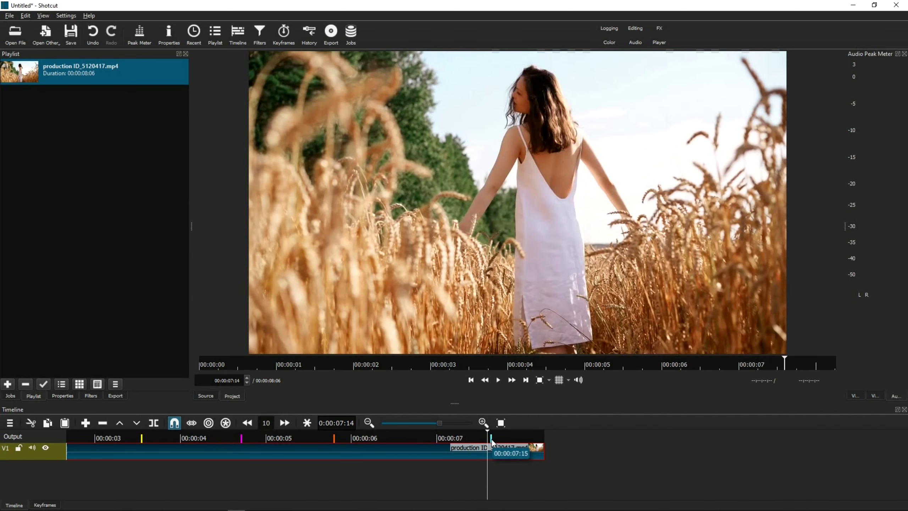
left_click(307, 425)
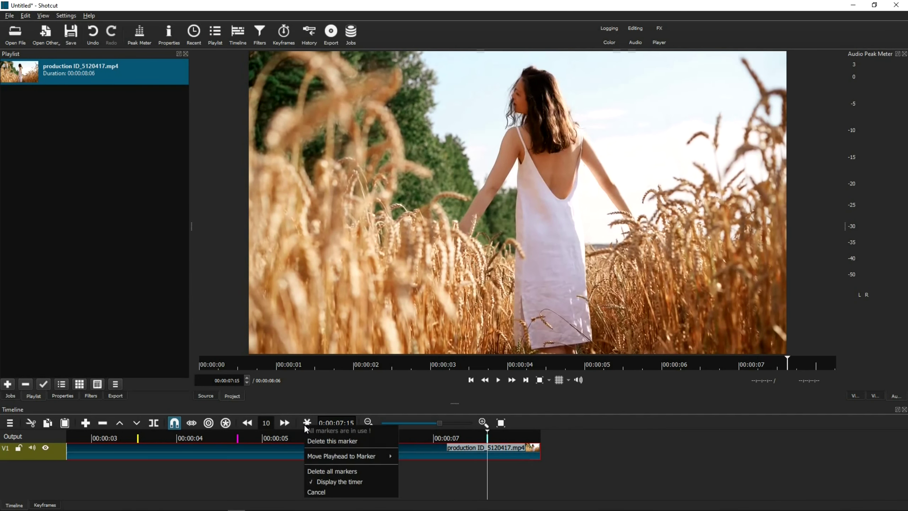
left_click(324, 441)
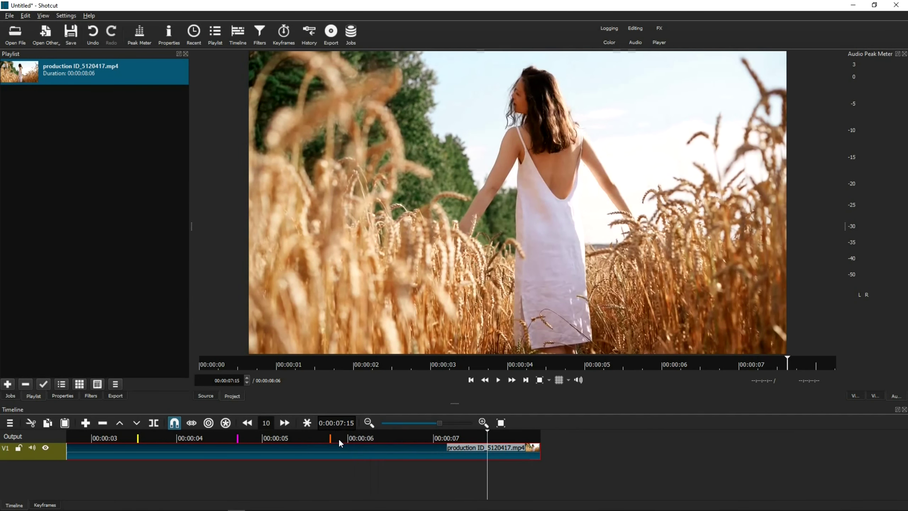
Scrub the playhead across the markers, then play briefly from 00:00:00:13 and stop.
left_click(471, 439)
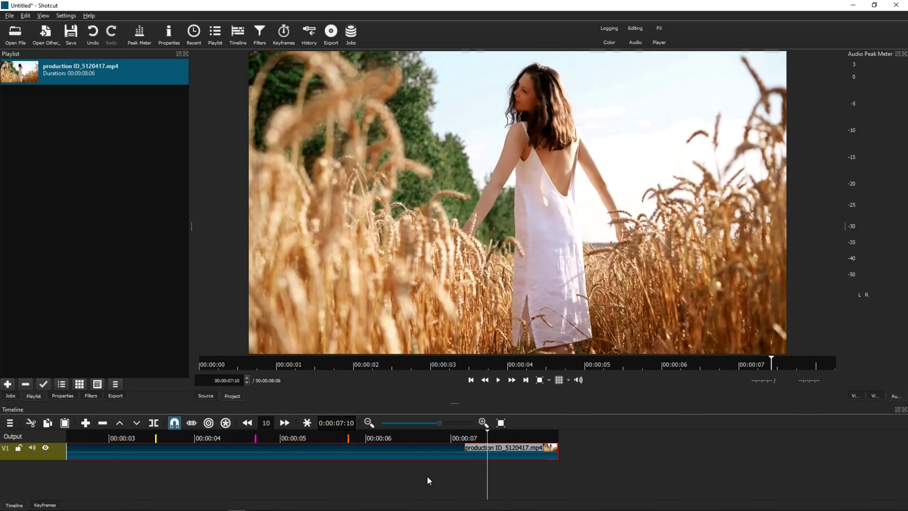
left_click(94, 432)
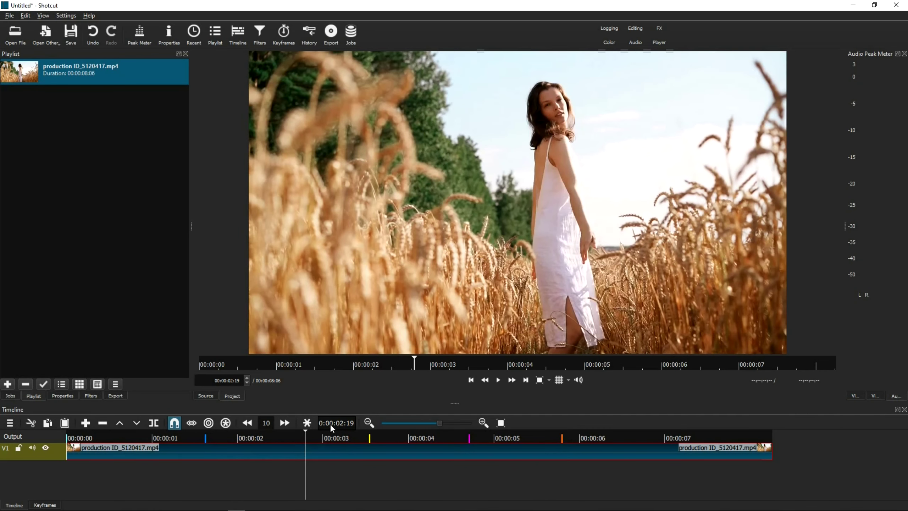
left_click(649, 437)
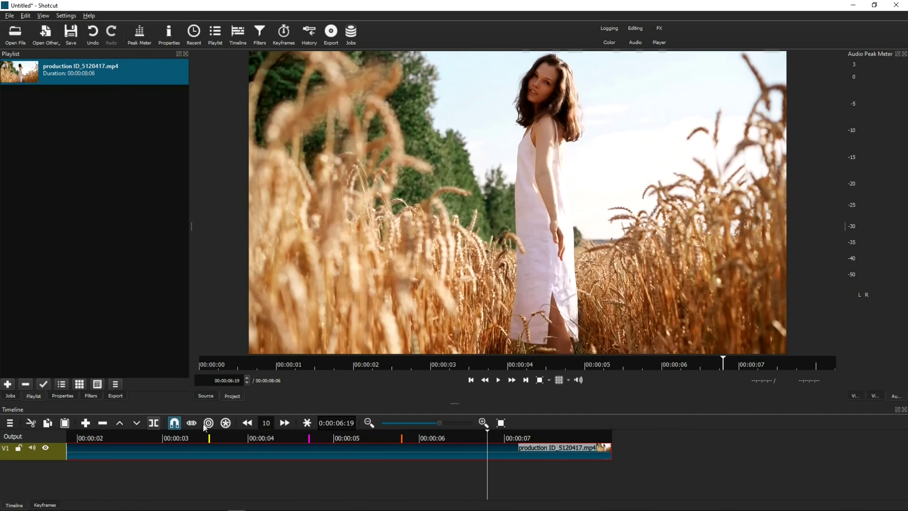
left_click(124, 437)
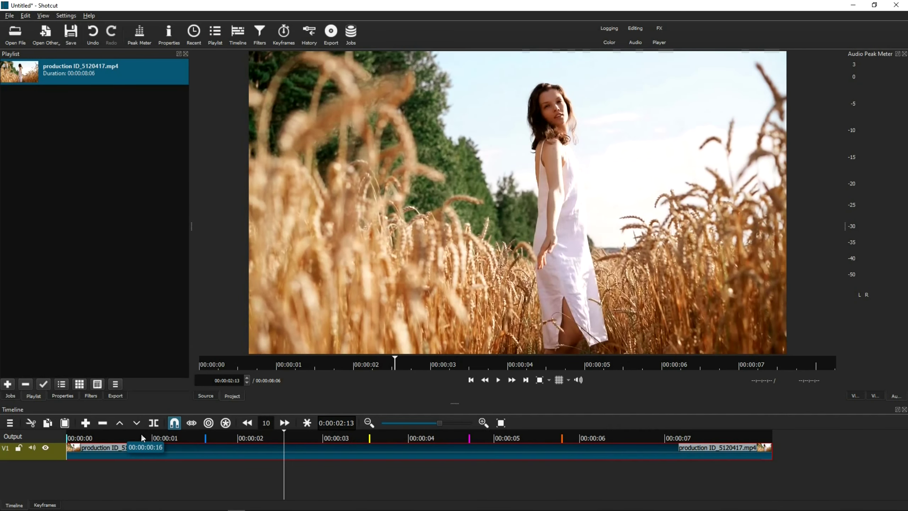
left_click(107, 437)
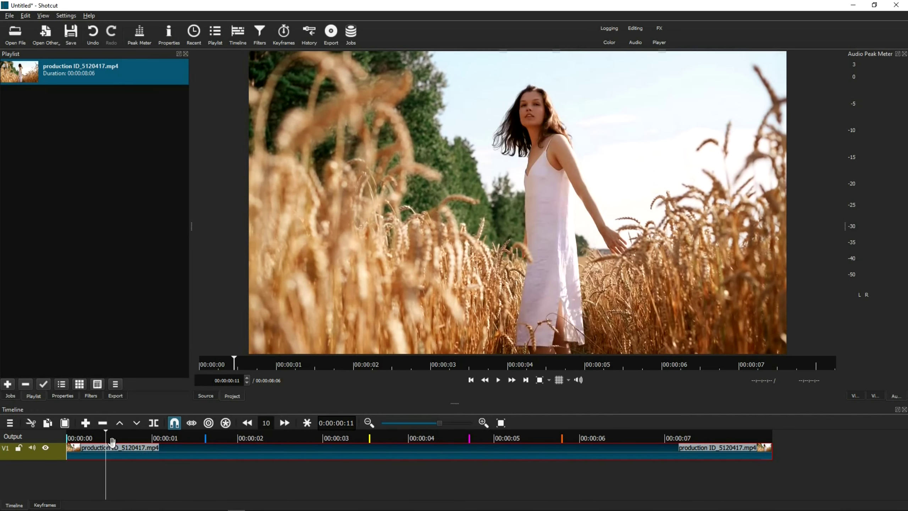
left_click(113, 438)
left_click(497, 381)
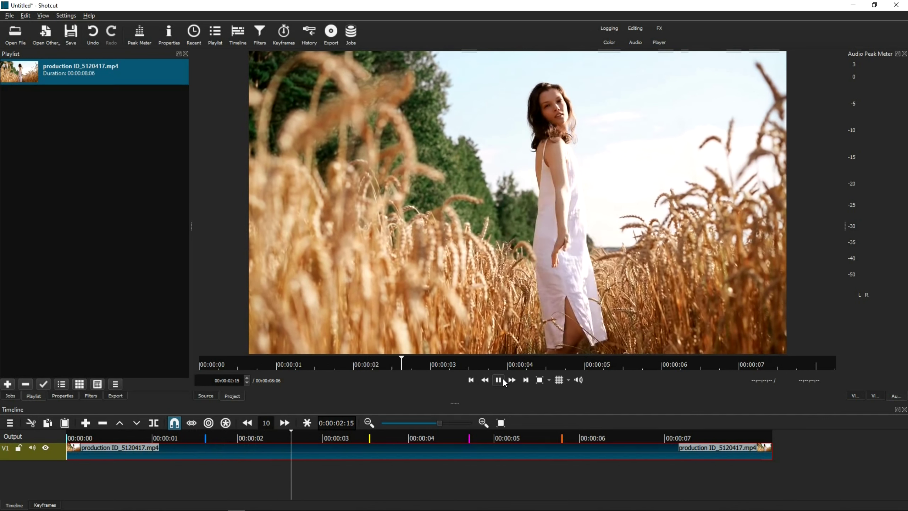
left_click(502, 382)
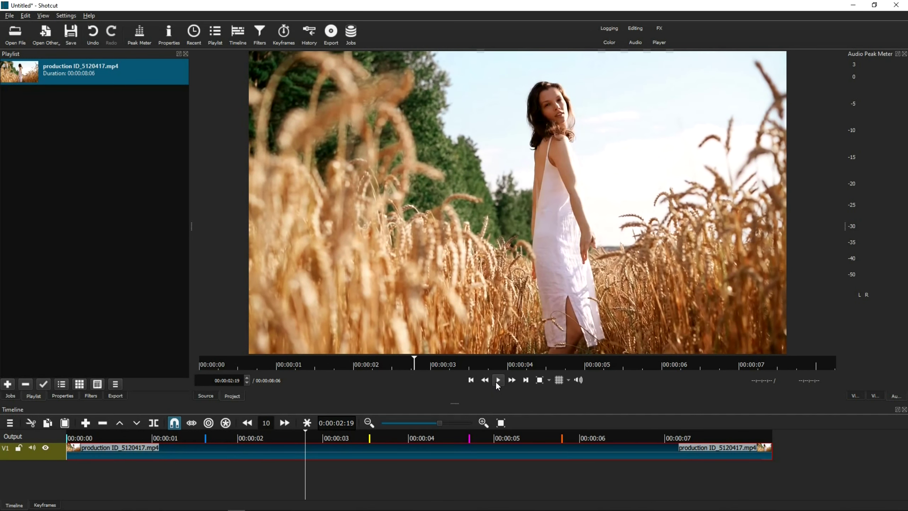
Jump the playhead to the Orange marker at 00:00:05:19.
right_click(309, 427)
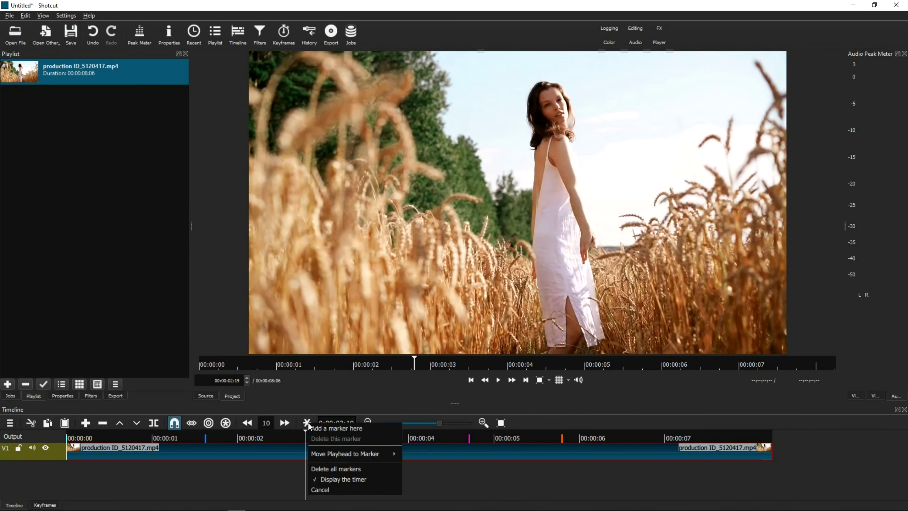
mouse_move(346, 456)
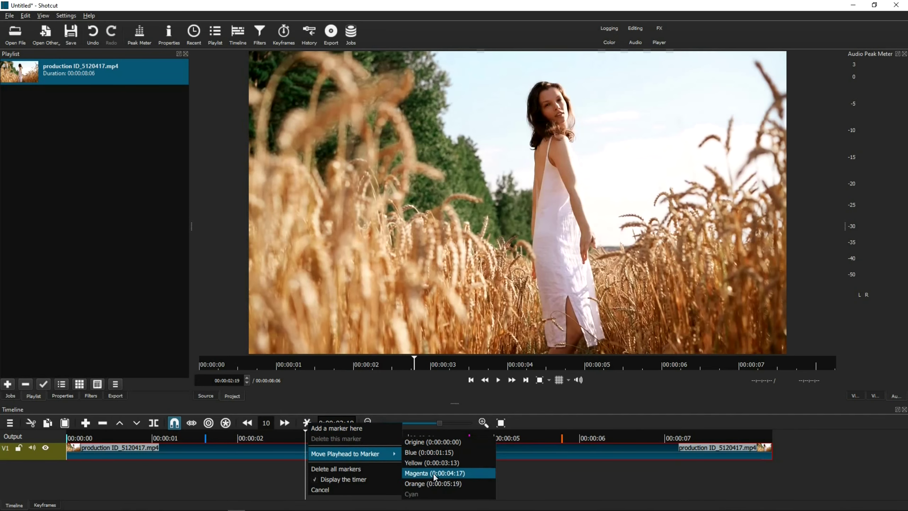
left_click(426, 484)
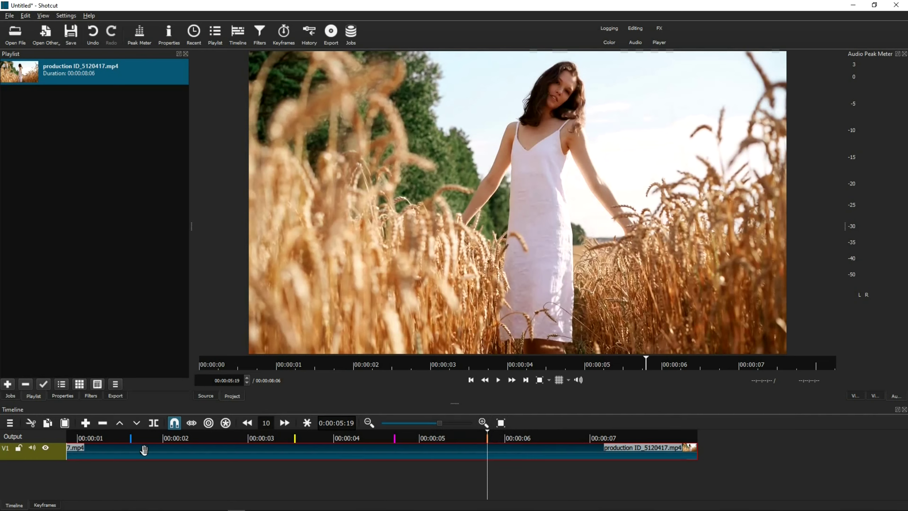
Hide Markers Management and Playhead Assisted Displacement via the timeline's Other menu.
left_click(10, 424)
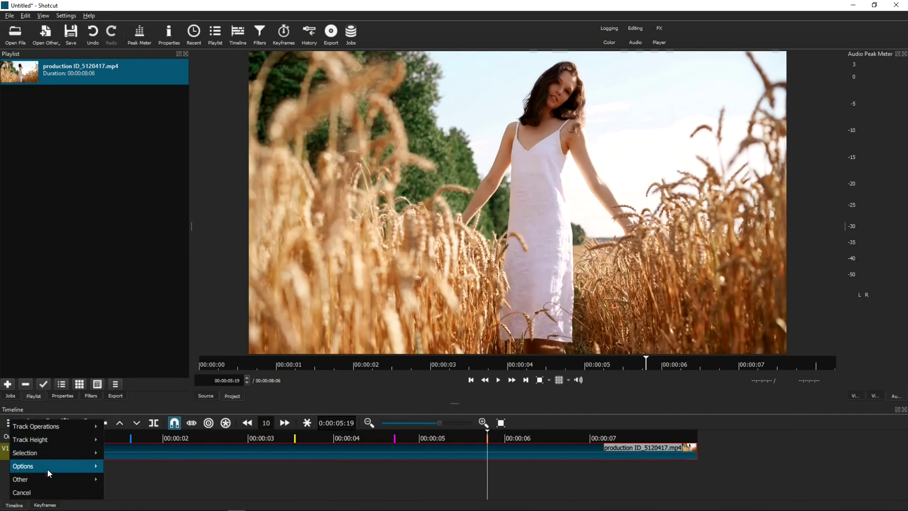
mouse_move(53, 478)
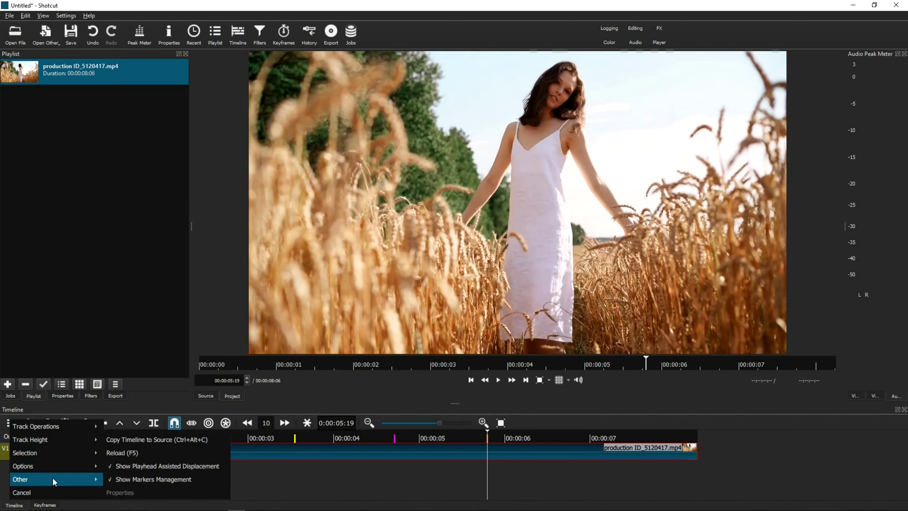
left_click(109, 479)
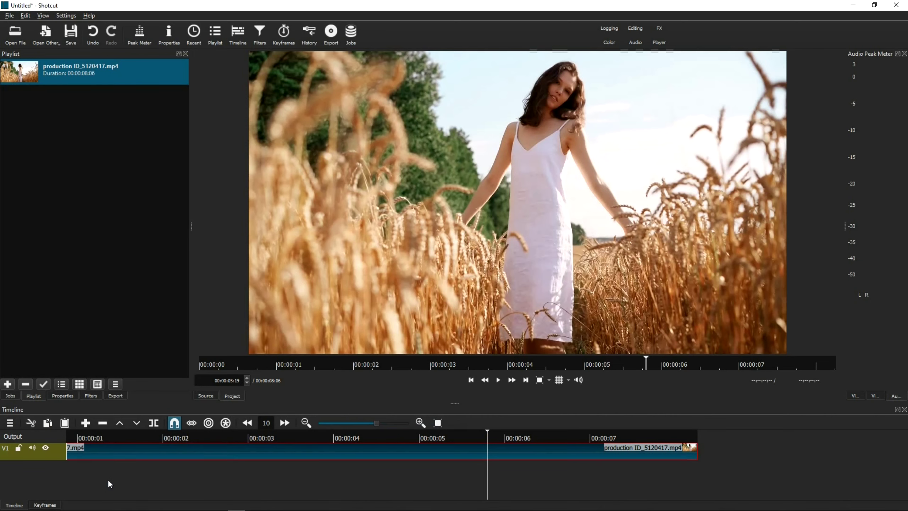
left_click(9, 423)
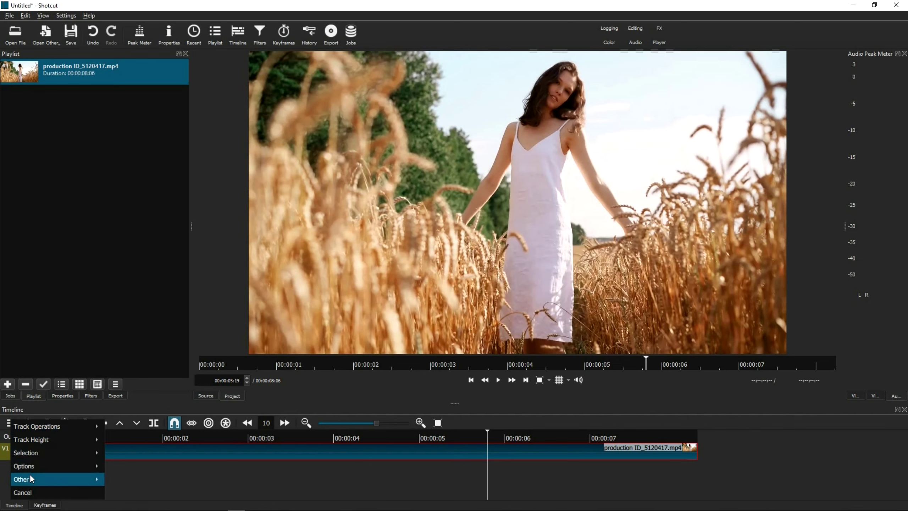
mouse_move(31, 476)
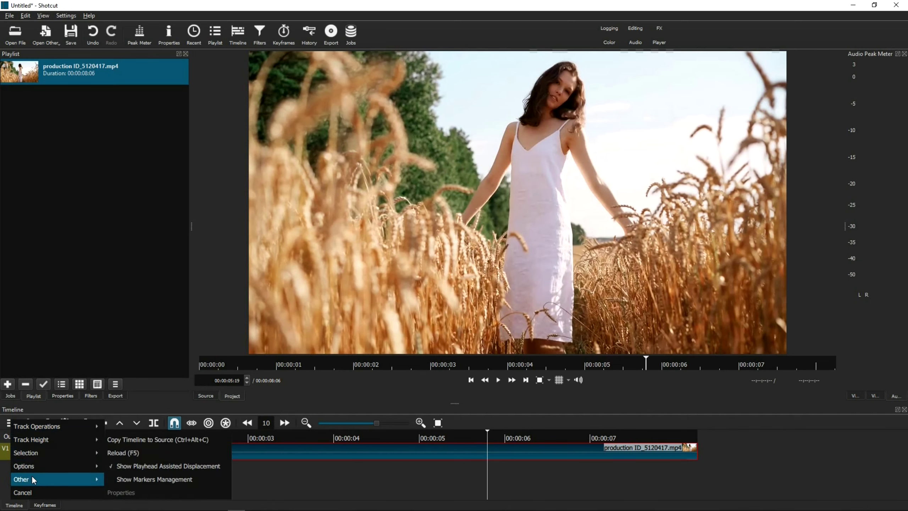
left_click(111, 466)
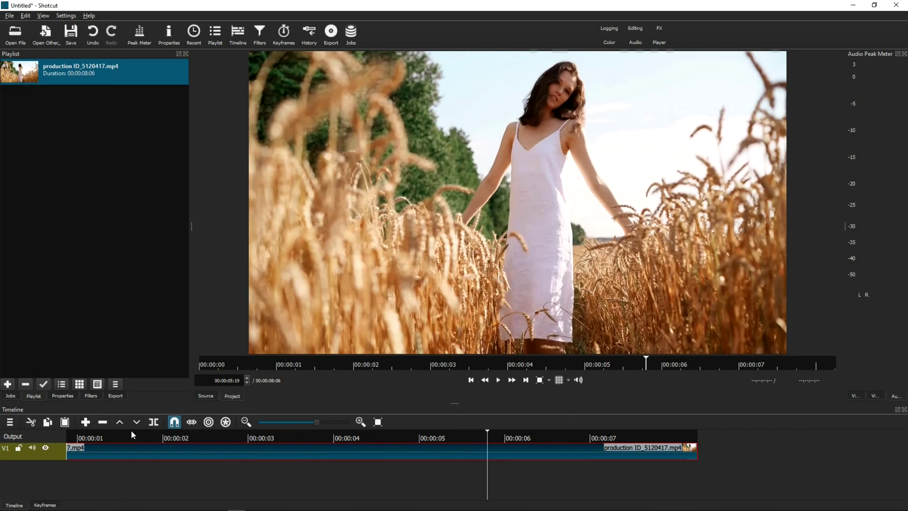
Re-enable Show Playhead Assisted Displacement and Show Markers Management.
left_click(11, 423)
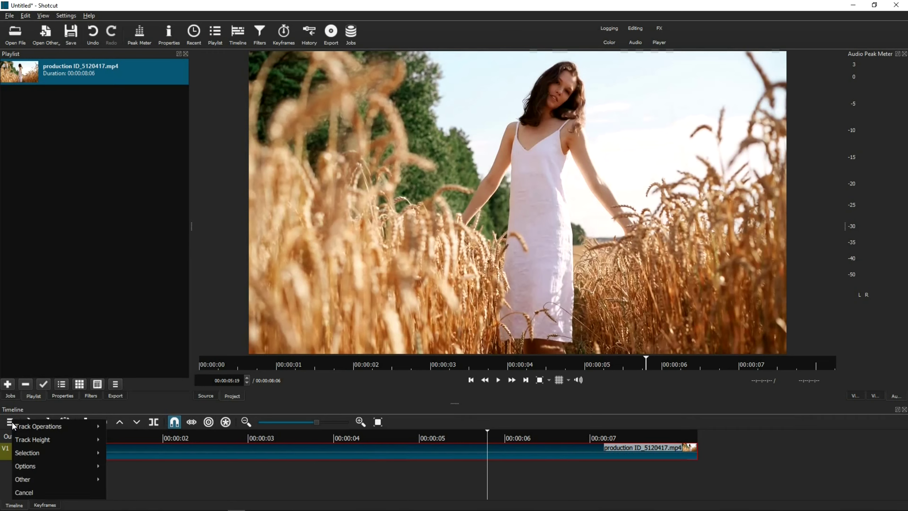
mouse_move(49, 486)
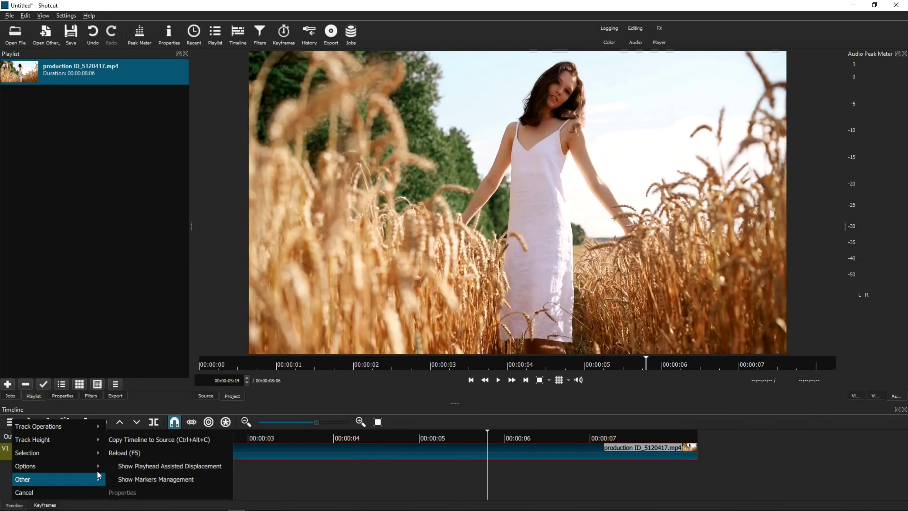
mouse_move(80, 471)
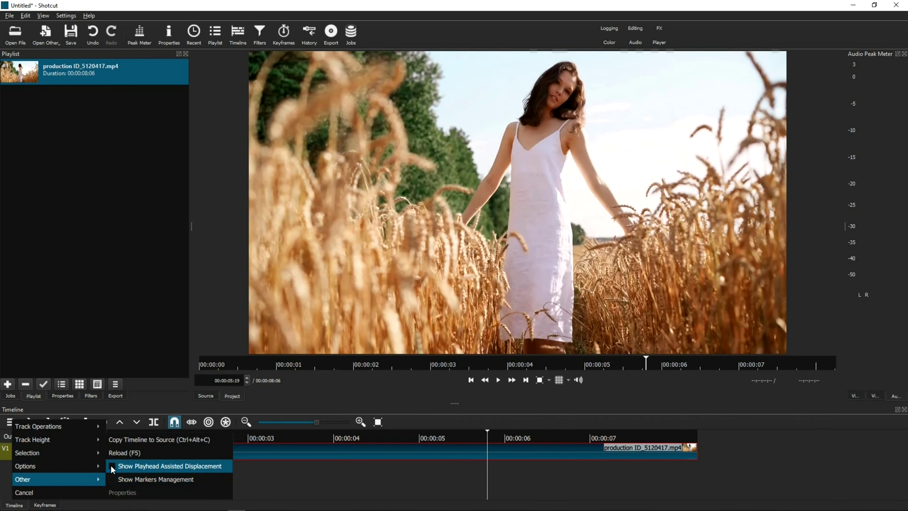
left_click(112, 466)
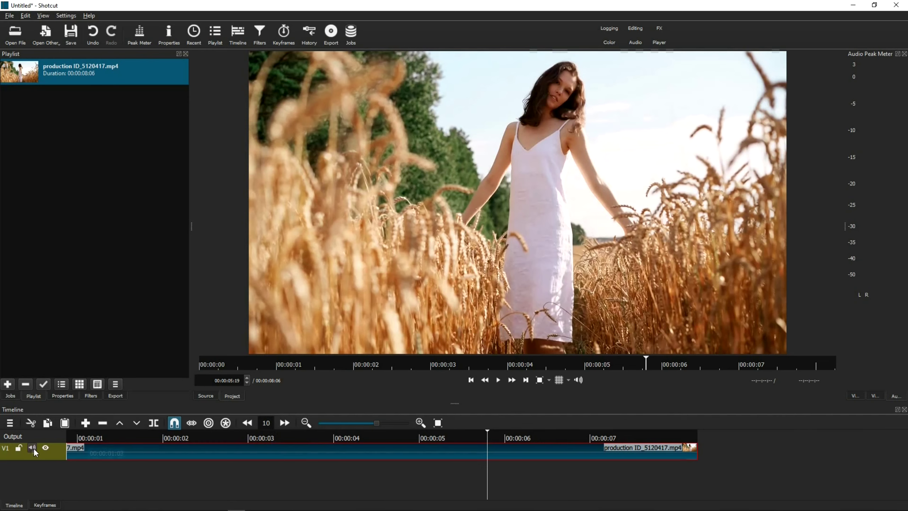
left_click(9, 423)
mouse_move(39, 478)
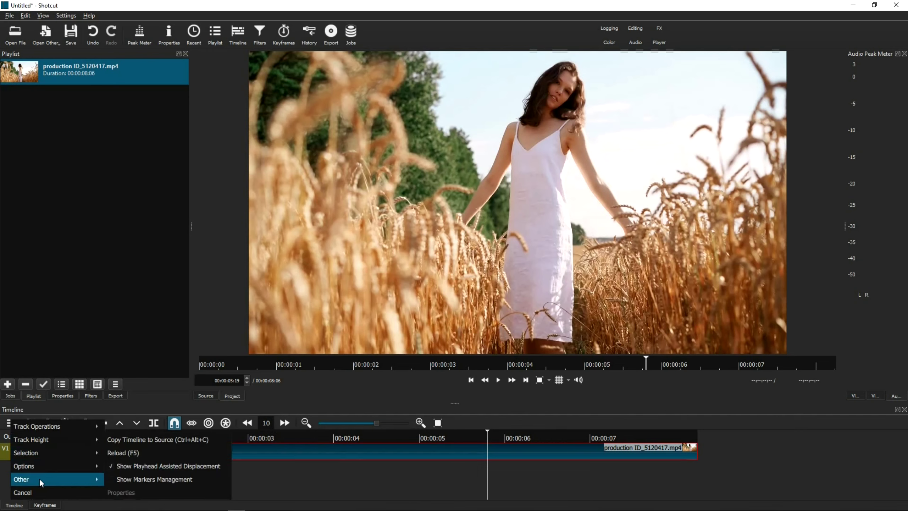
left_click(112, 479)
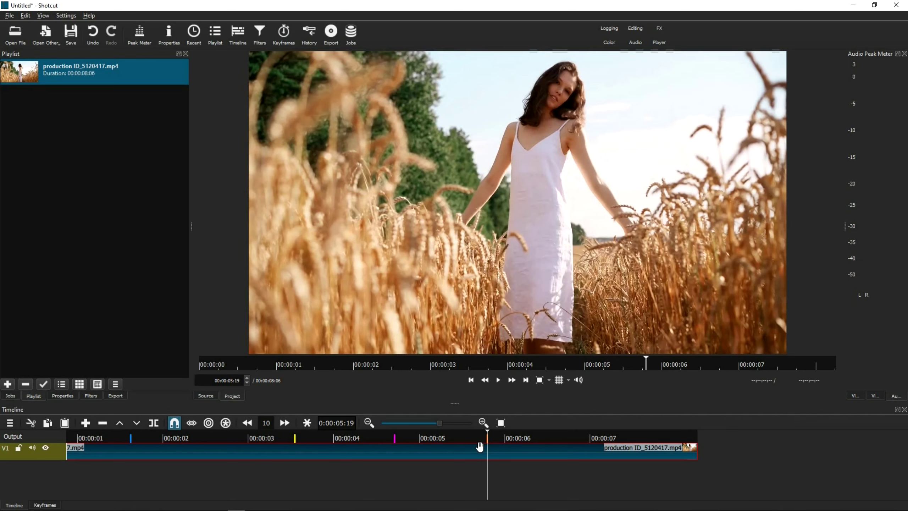
Return the playhead to 00:00:02:17, then jump 10 frames forward to 00:00:03:03.
left_click(552, 436)
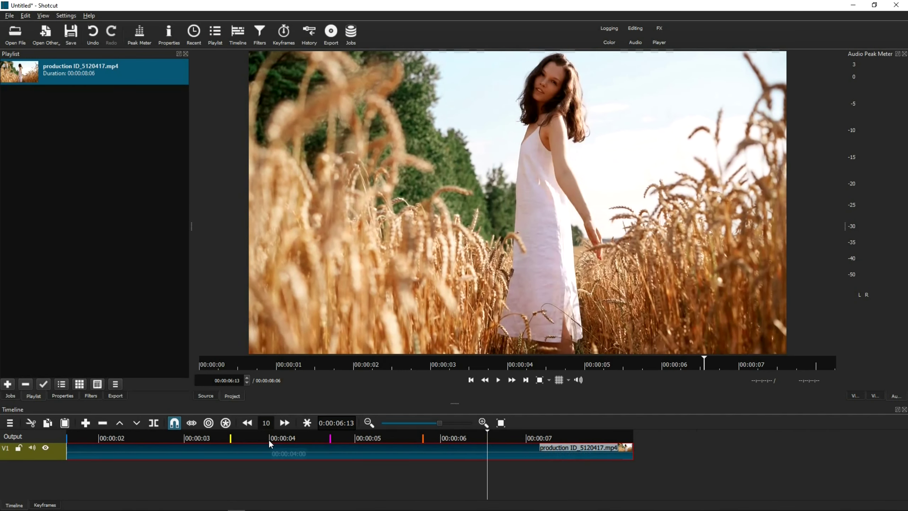
left_click(165, 437)
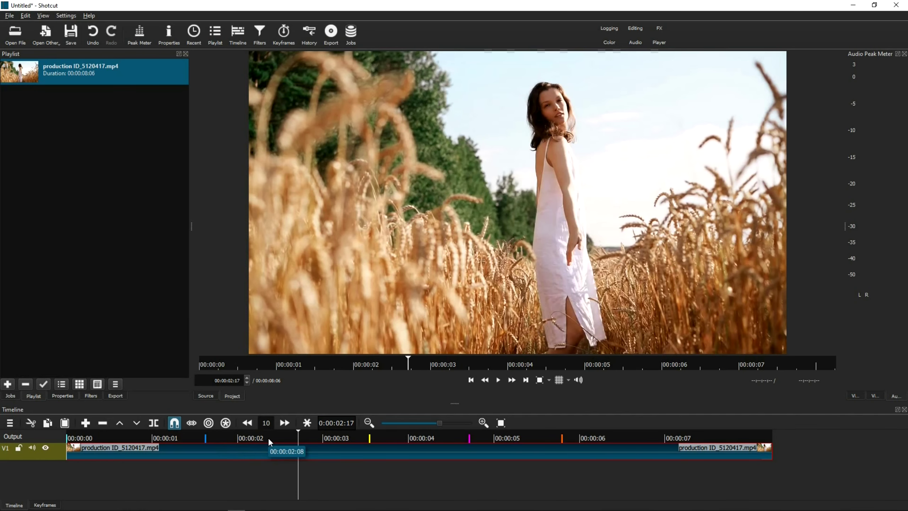
left_click(268, 438)
left_click(301, 437)
left_click(285, 423)
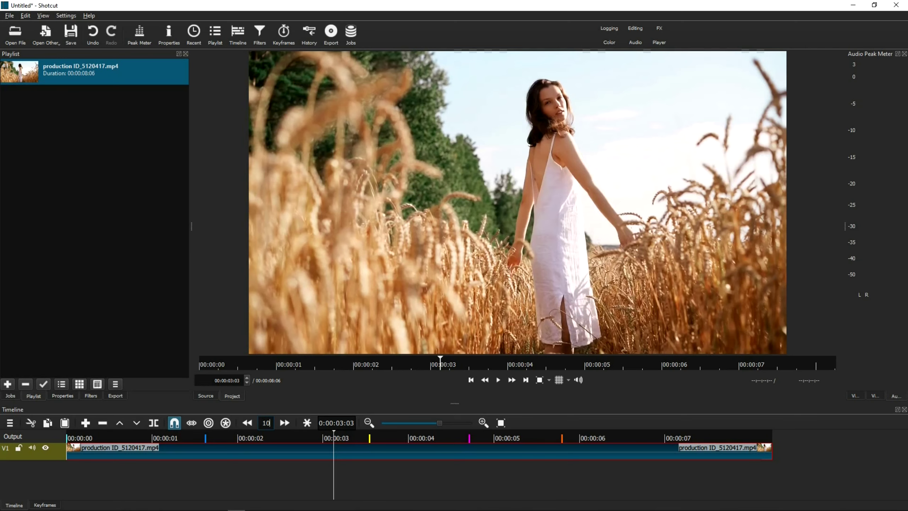
Set the frame-jump amount to 20 and jump the playhead forward 20 frames.
left_click(268, 425)
type("12")
key("Delete")
key("BackSpace")
type("20")
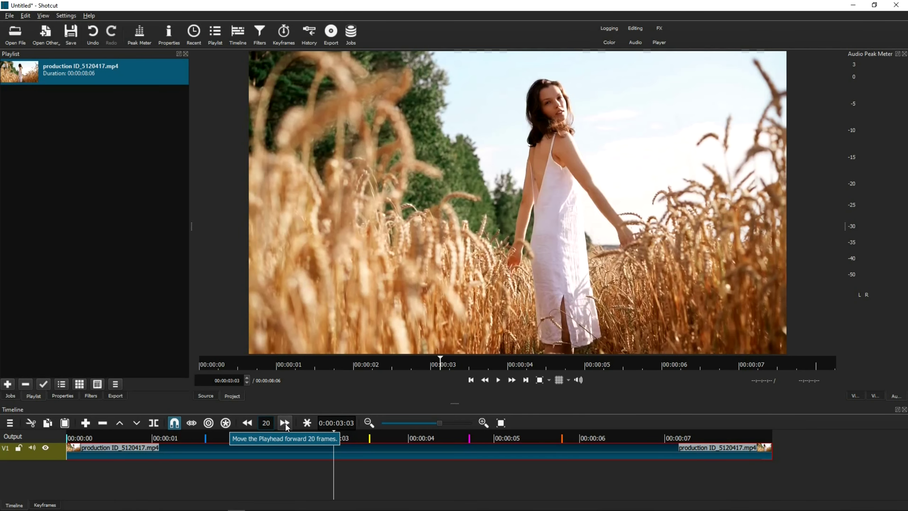
left_click(285, 423)
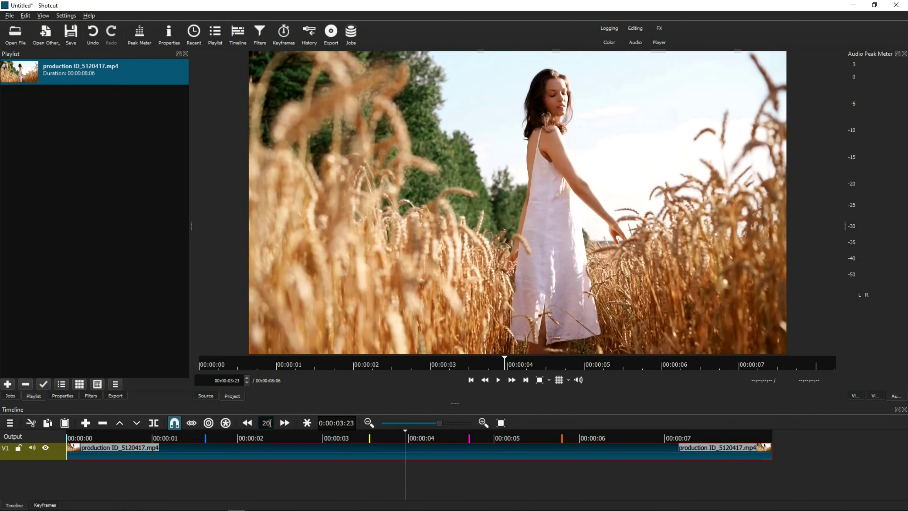
Change the frame-jump amount to 30 and jump back to 00:00:02:17.
double_click(274, 423)
key("BackSpace")
type("30")
left_click(247, 423)
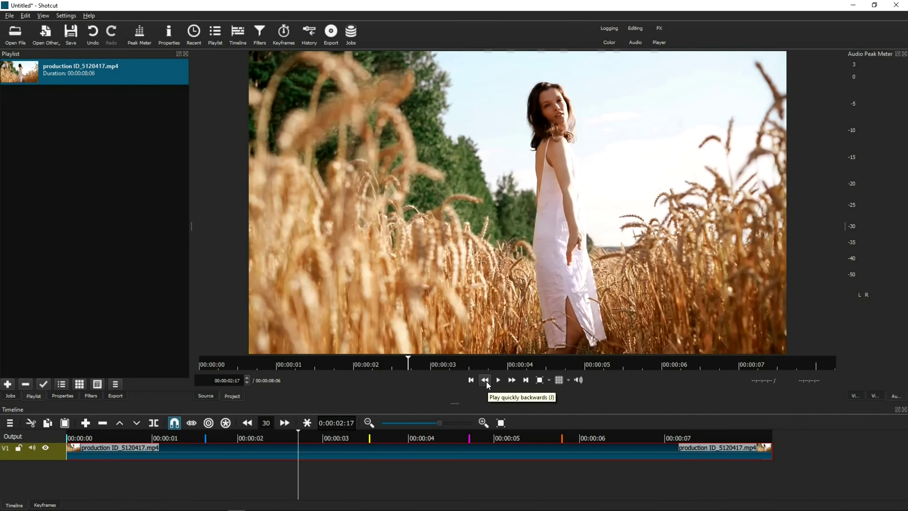
Place the playhead at 00:00:02:14, then nudge it to 00:00:02:16.
left_click(288, 433)
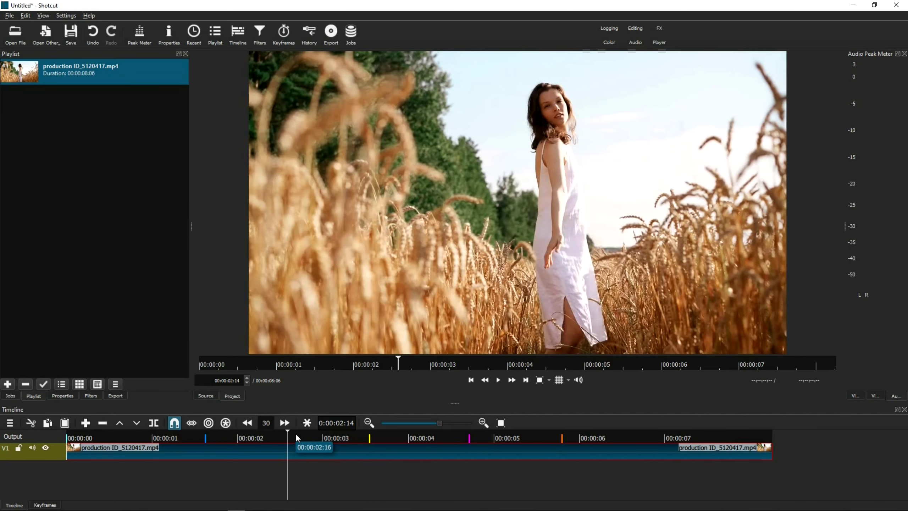
left_click(296, 435)
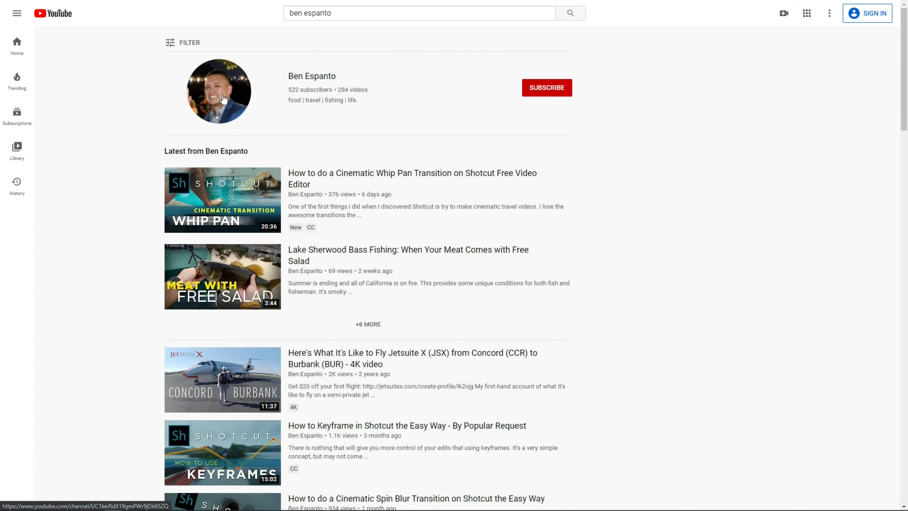
From the creator's channel page, page through the Shotcut Tips row and open the 13-video 'Shotcut Tips and Tricks' playlist.
left_click(224, 99)
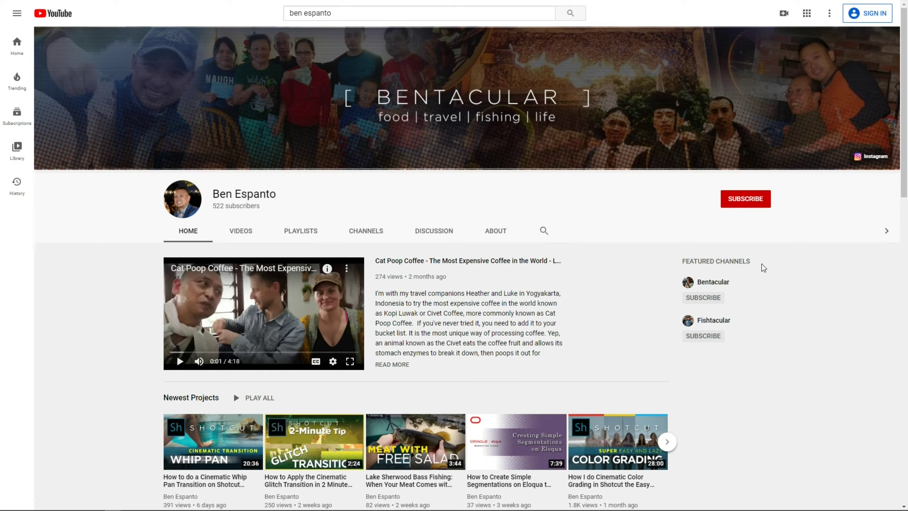
scroll(764, 266, "down", 8)
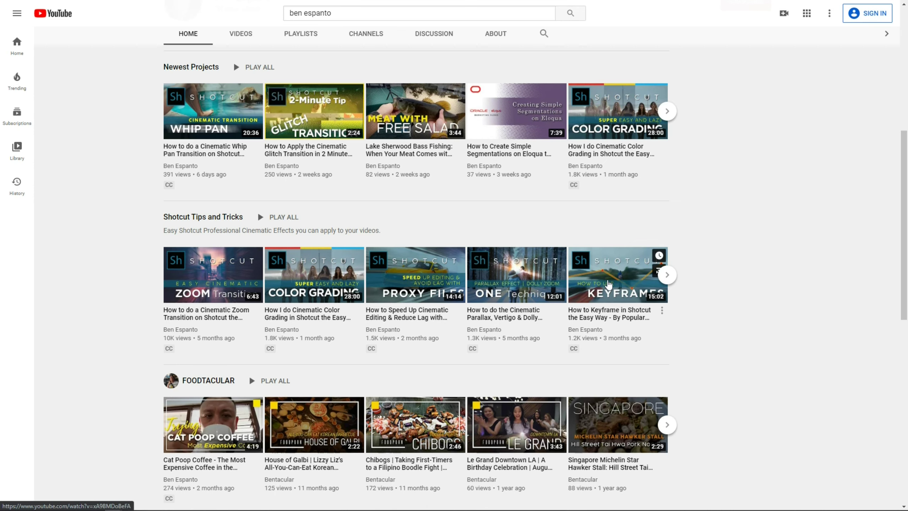
left_click(669, 276)
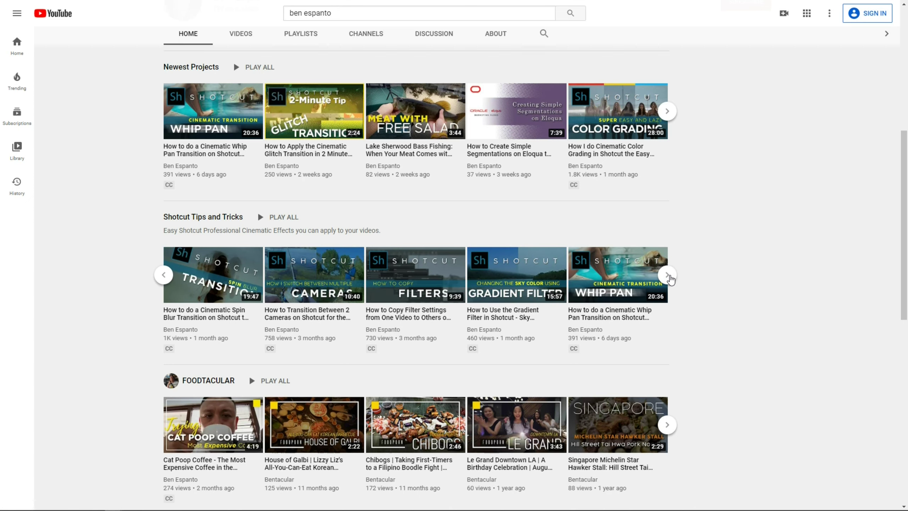
left_click(670, 279)
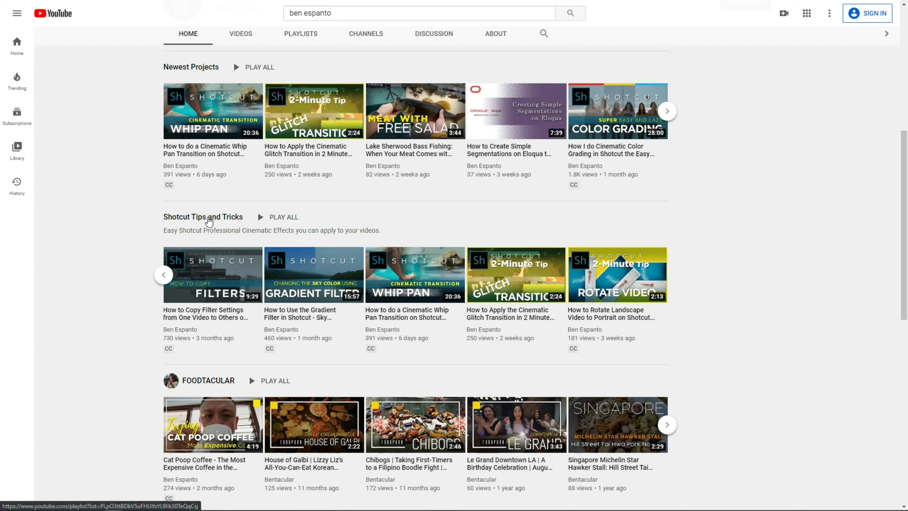
left_click(210, 221)
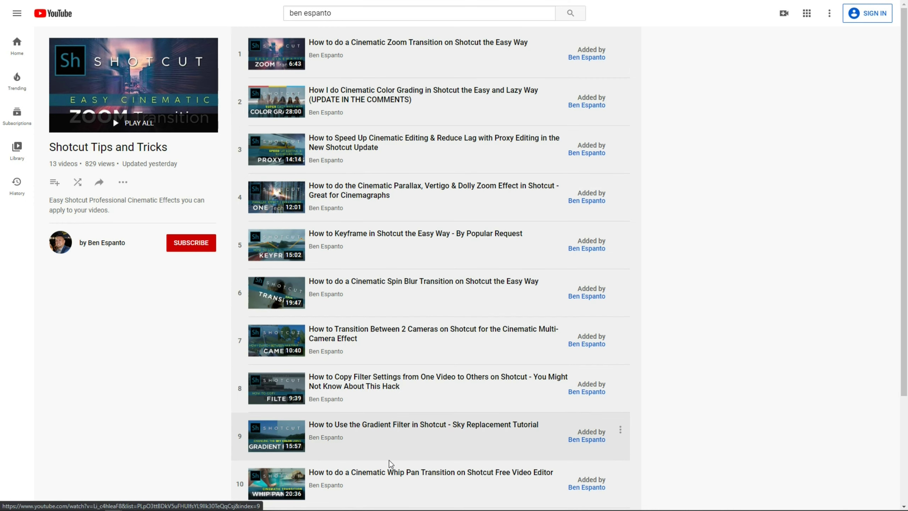
scroll(390, 465, "down", 3)
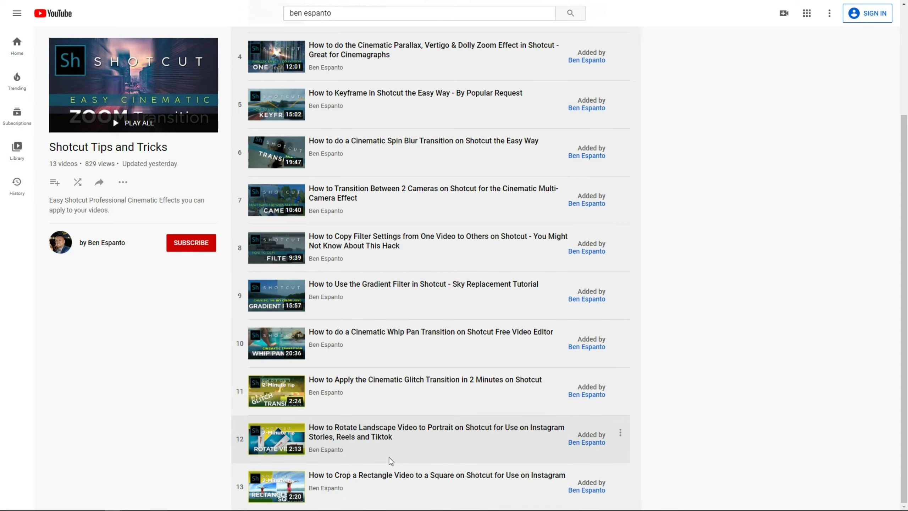